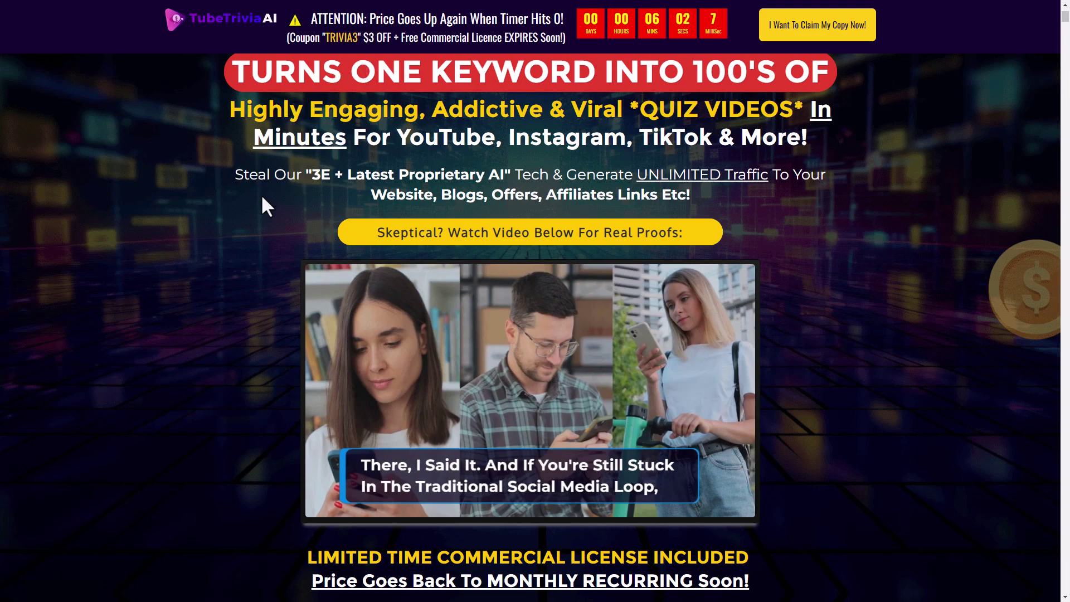
# Review the feature list, bonuses and launch pricing on the TubeTrivia AI sales page.
pyautogui.scroll(-20, 261, 194)
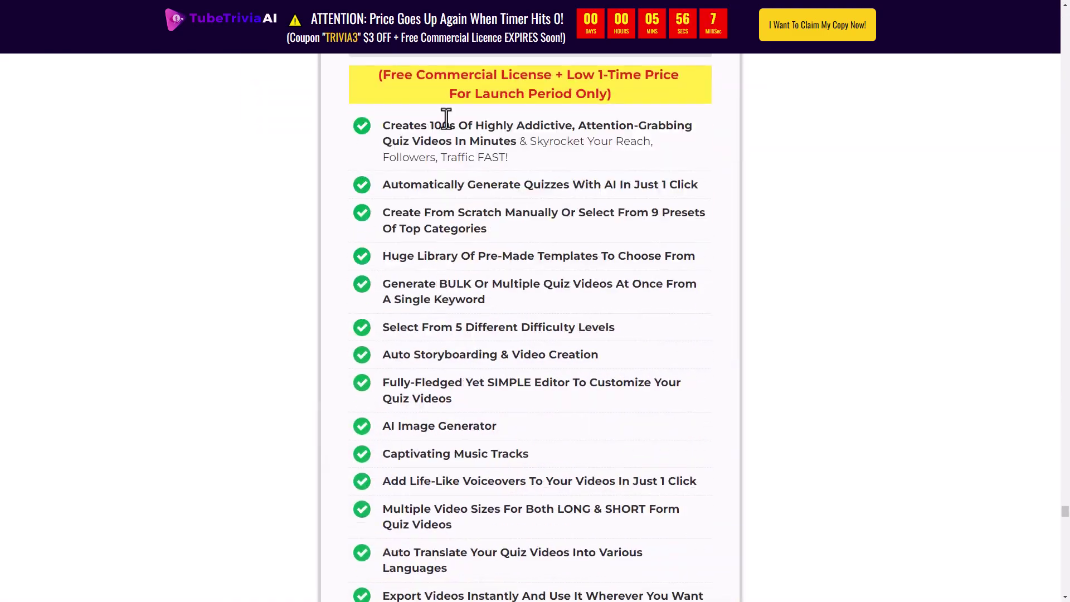
pyautogui.scroll(-13, 426, 238)
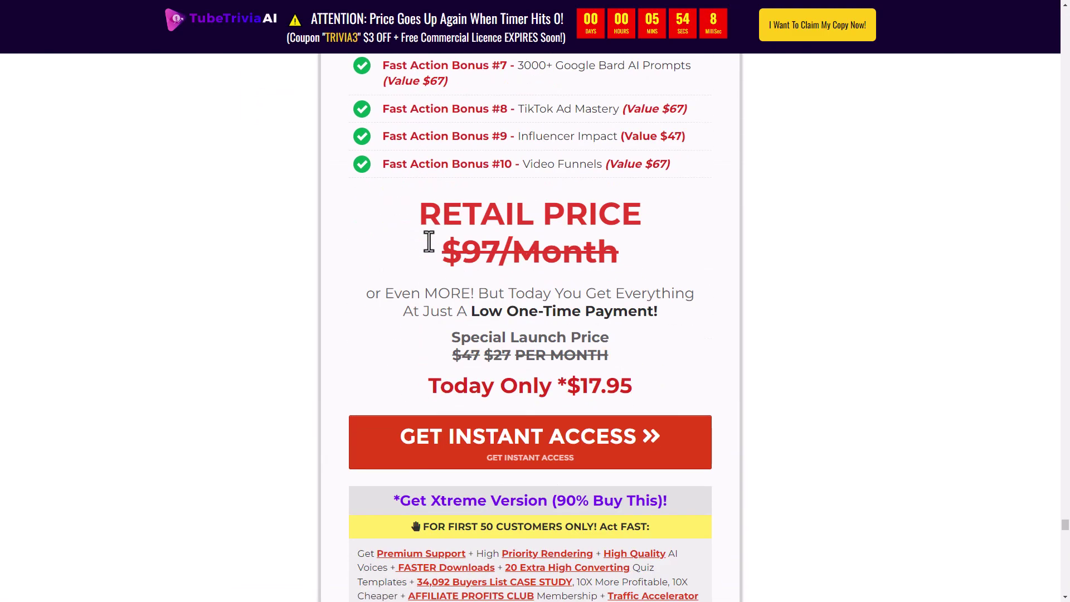
pyautogui.scroll(-2, 429, 249)
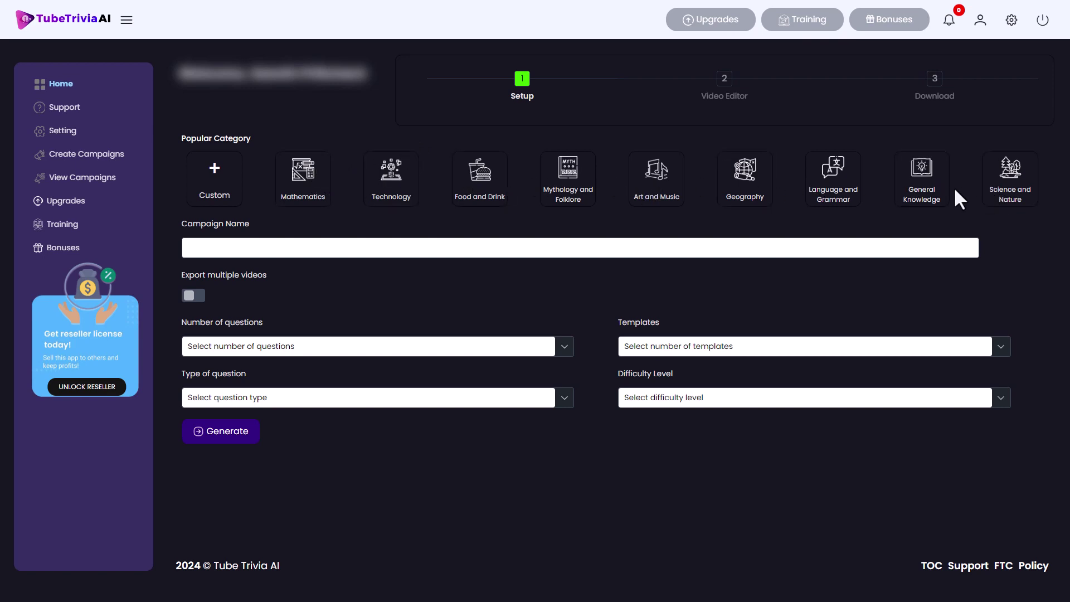
# Choose the General Knowledge category and name the campaign t6.
pyautogui.click(933, 183)
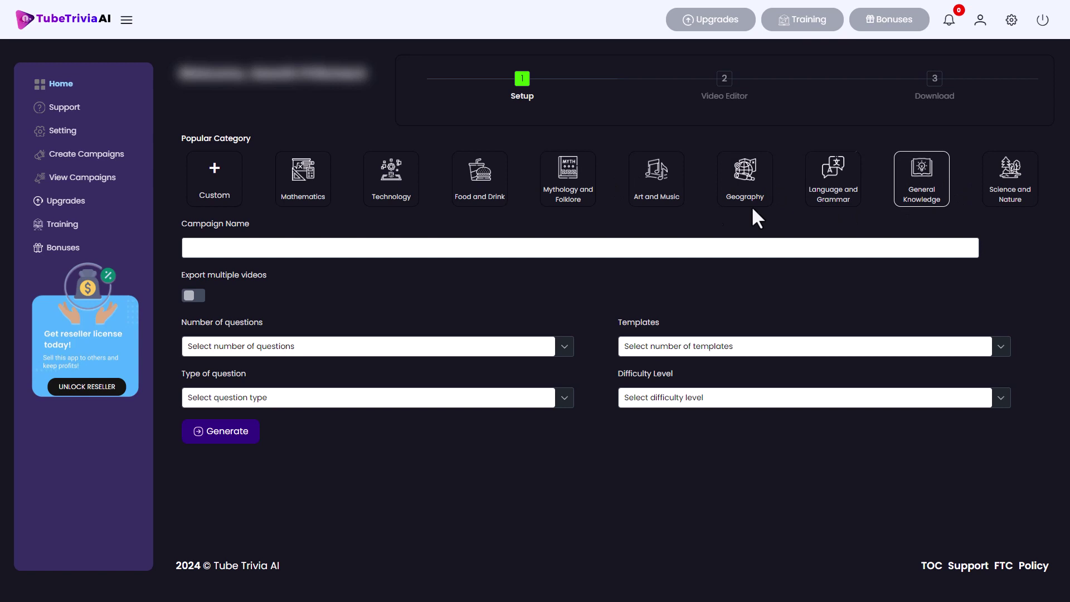
pyautogui.click(700, 246)
pyautogui.write('t6')
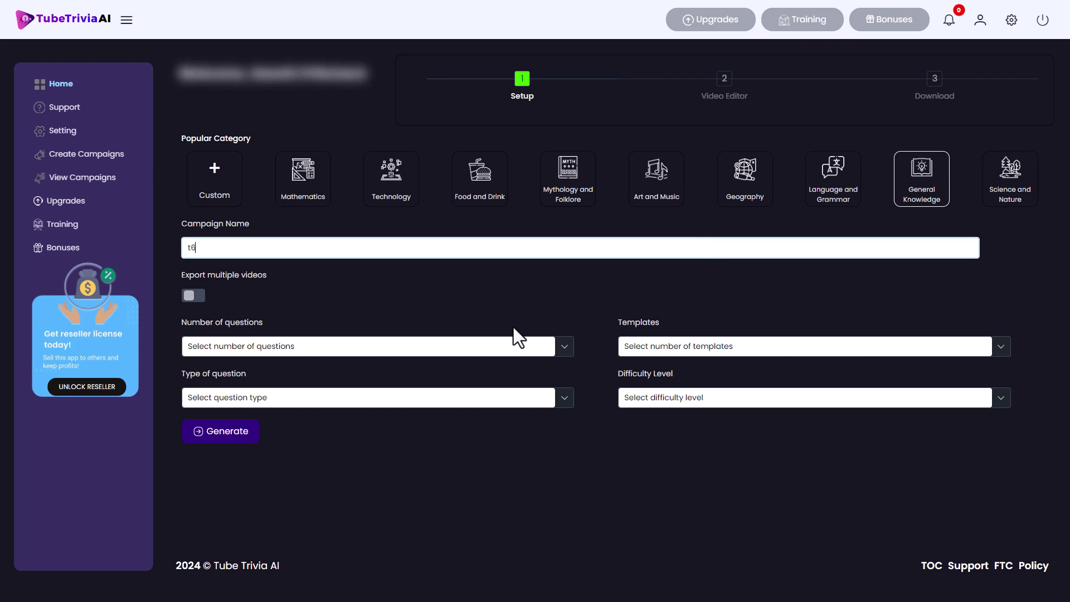
pyautogui.click(244, 276)
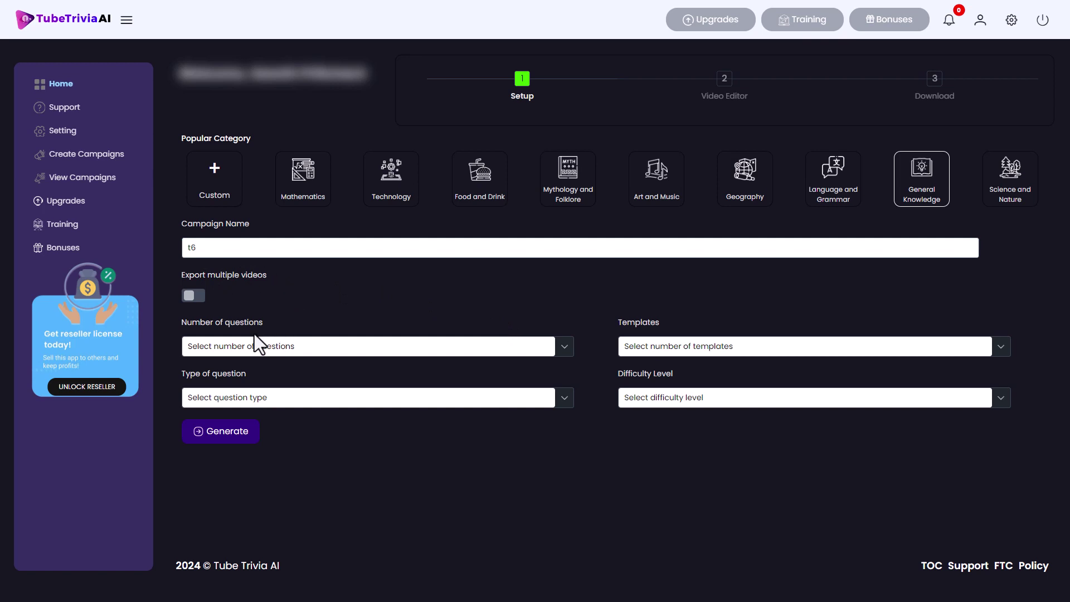
# Set the campaign's number of questions to 3 and its number of templates to 3.
pyautogui.click(285, 347)
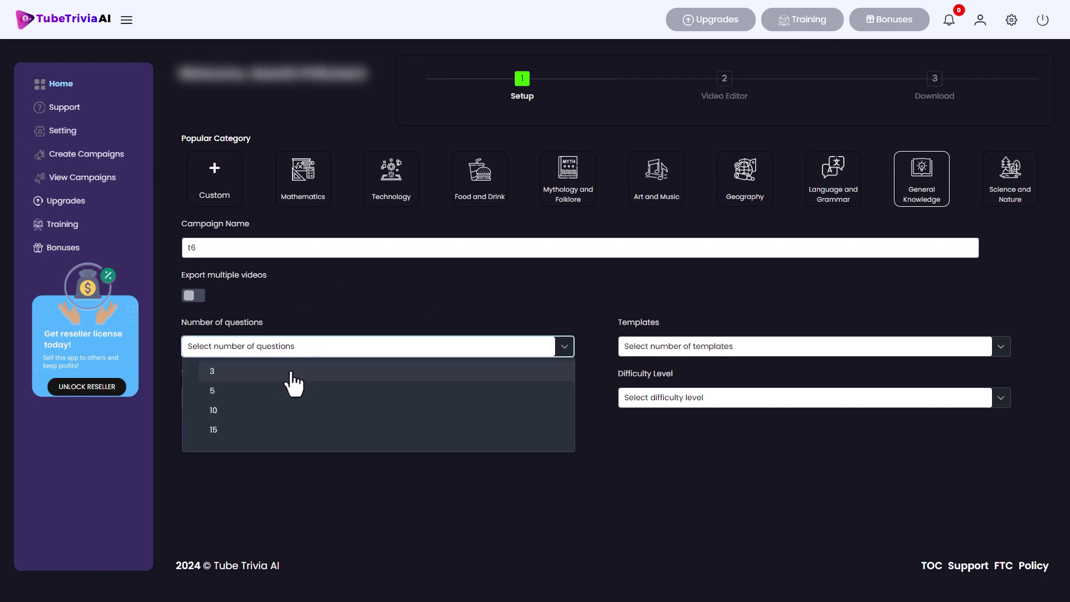
pyautogui.click(291, 373)
pyautogui.click(638, 348)
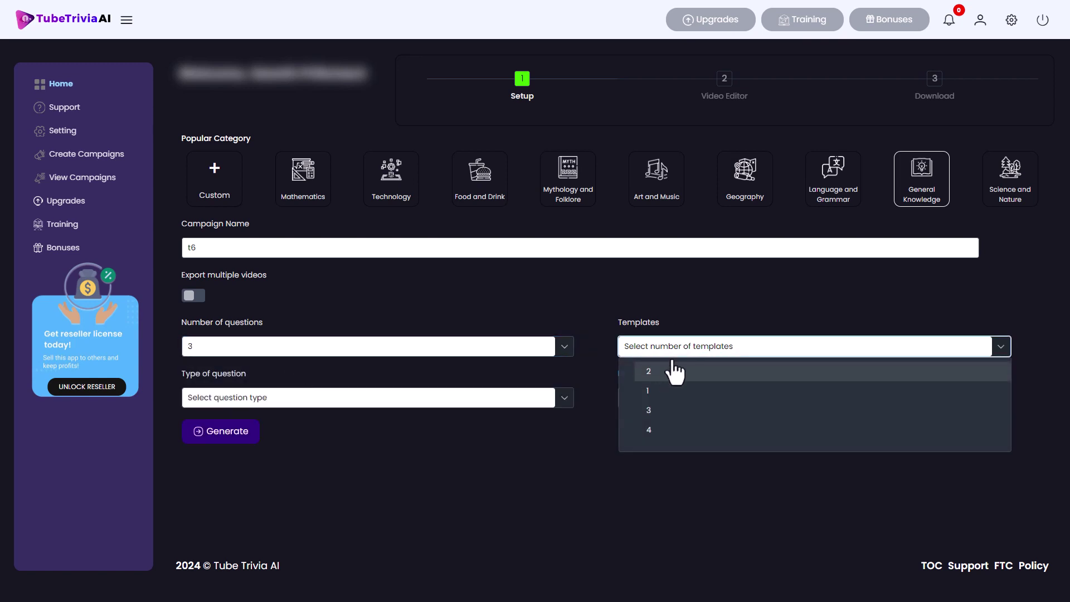
pyautogui.click(693, 410)
# Set the question type to Option A,B,C and the difficulty to Medium, and generate the quiz questions.
pyautogui.click(527, 400)
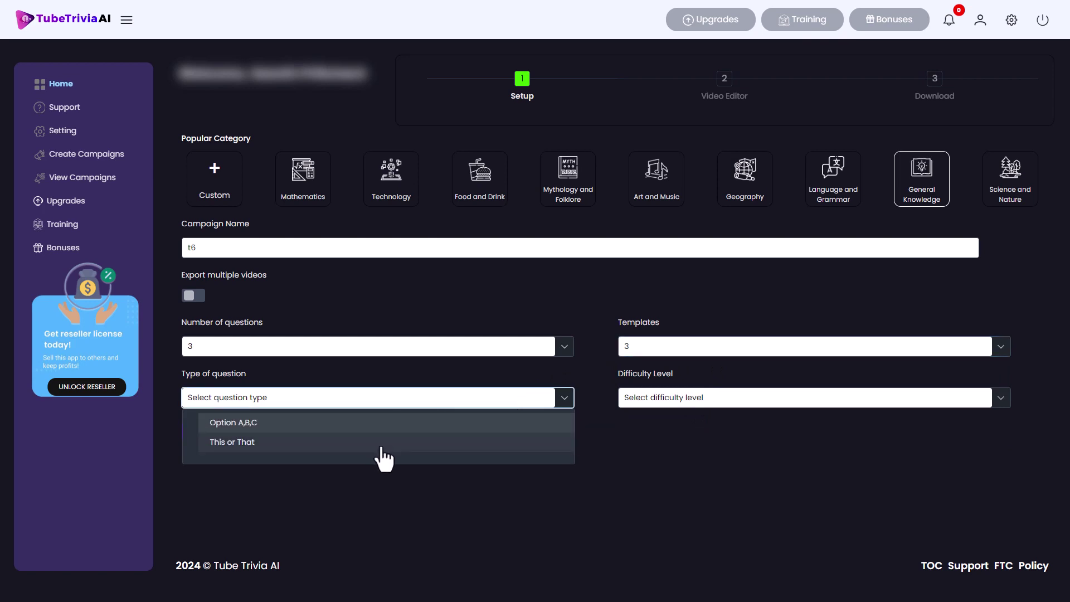
pyautogui.click(389, 431)
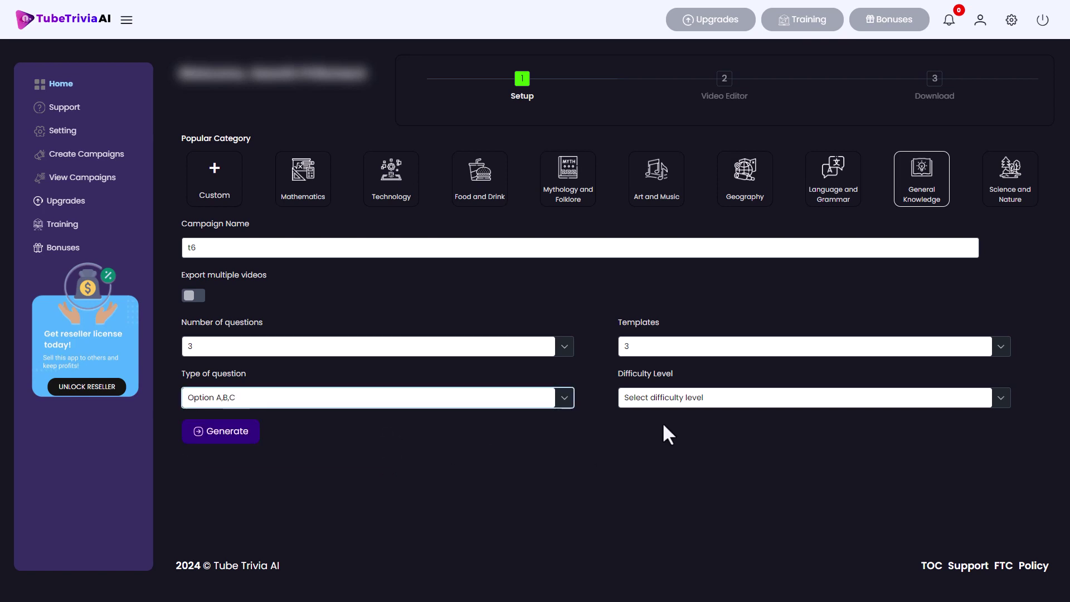
pyautogui.click(679, 399)
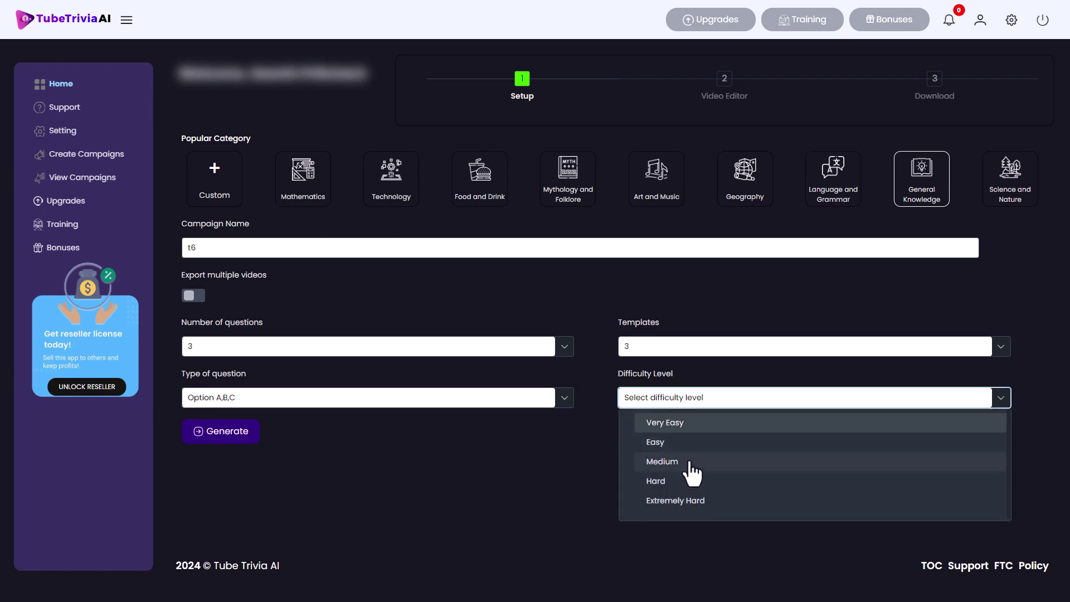
pyautogui.click(691, 463)
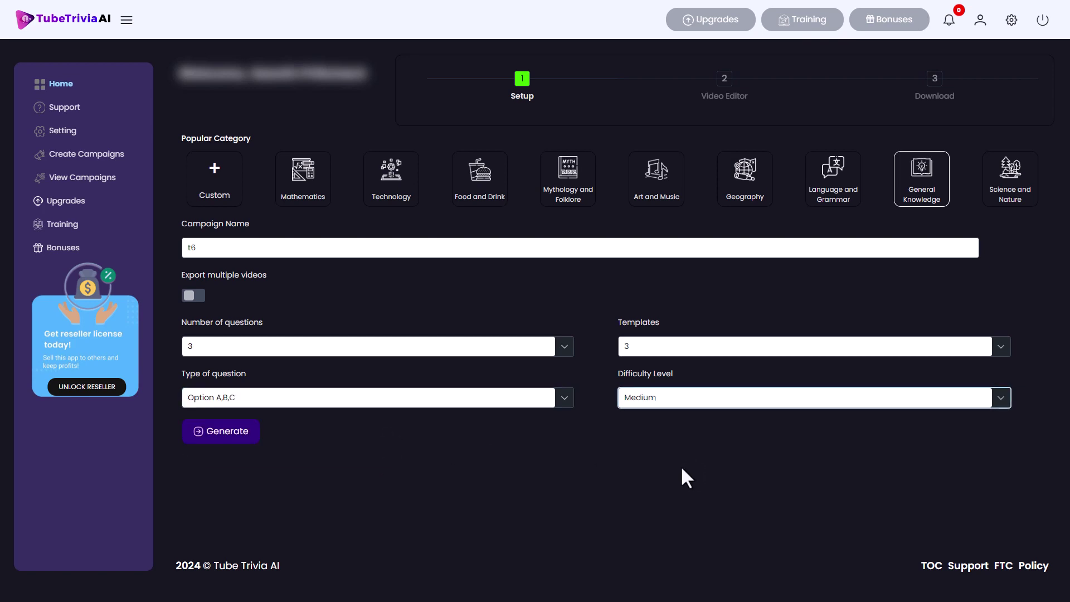
pyautogui.click(226, 435)
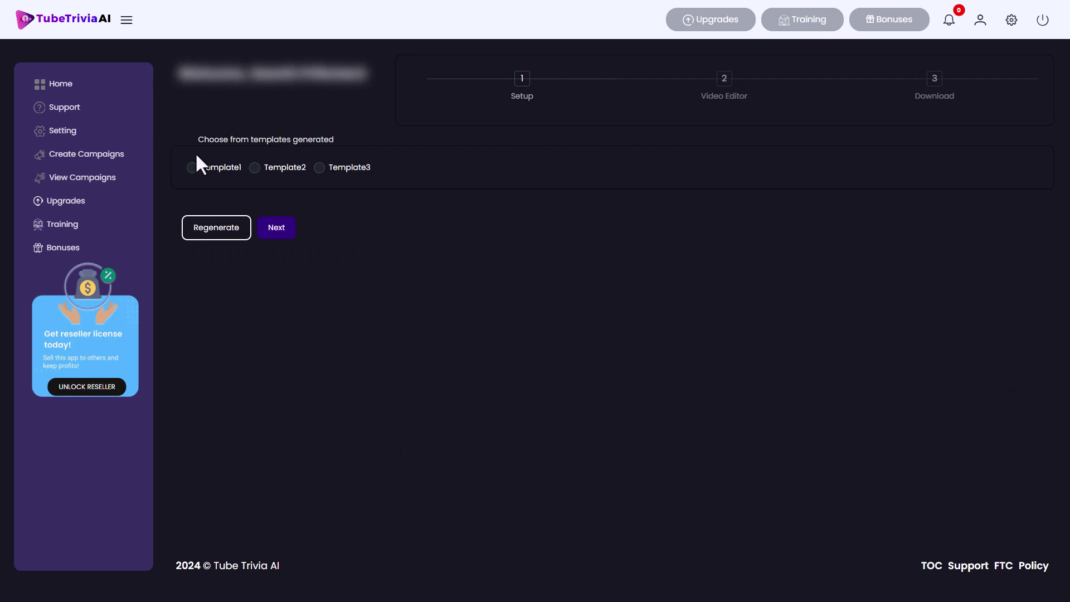
# Select Template1 from the generated question sets and continue to the video template selection.
pyautogui.click(193, 169)
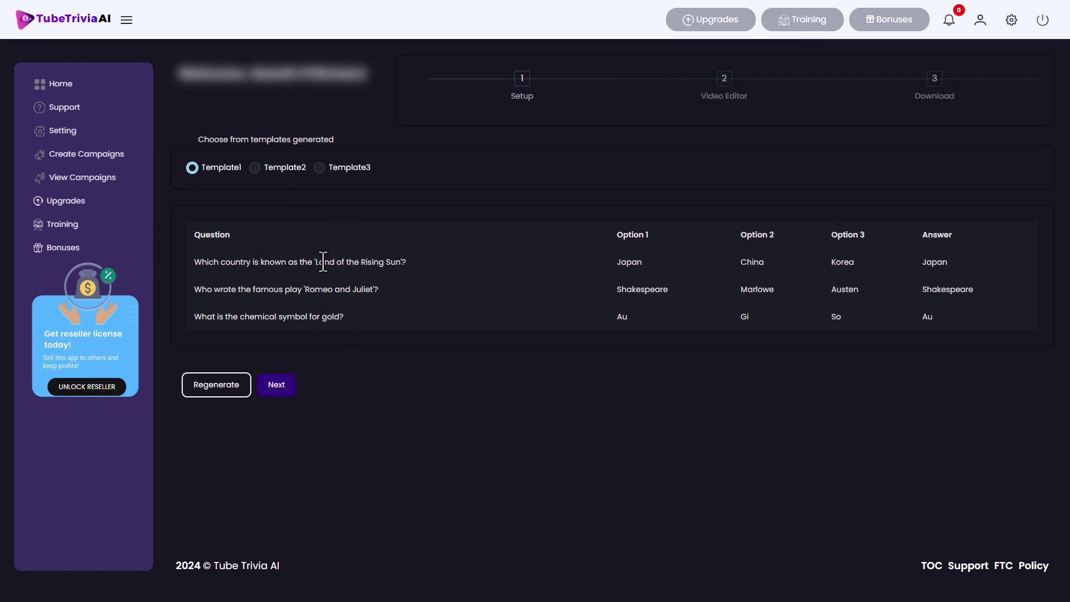
pyautogui.click(617, 262)
pyautogui.click(289, 387)
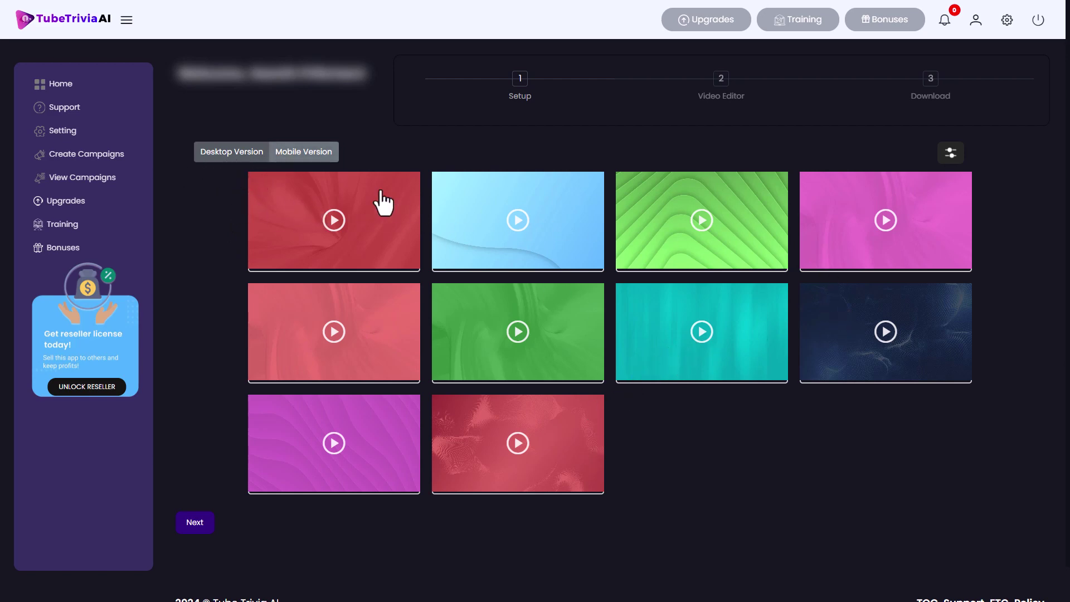
# Browse the video templates offered in the mobile version and return to the desktop version.
pyautogui.click(309, 154)
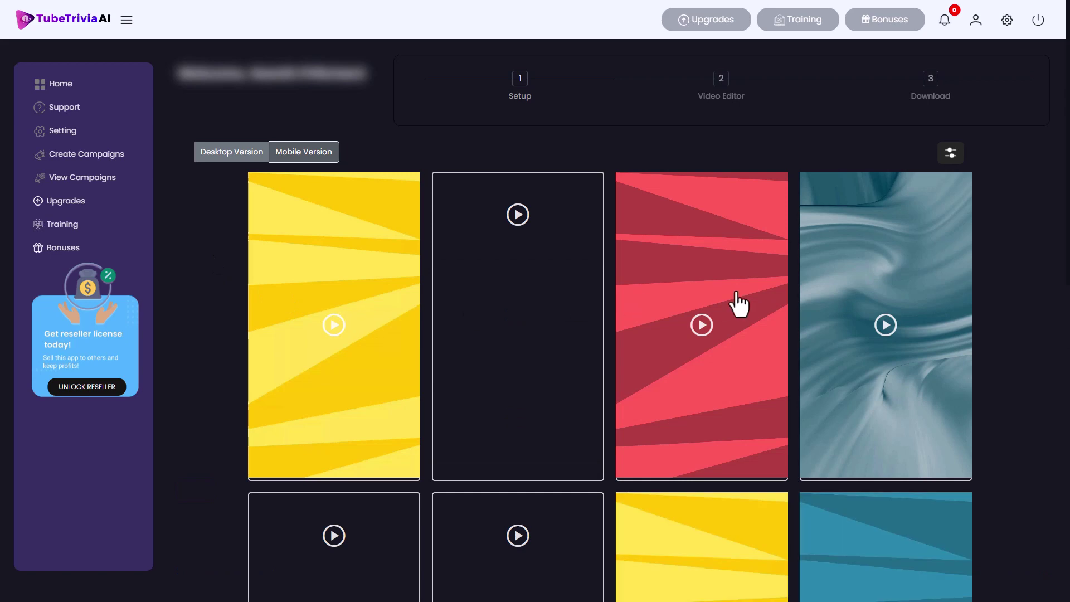
pyautogui.scroll(-8, 618, 329)
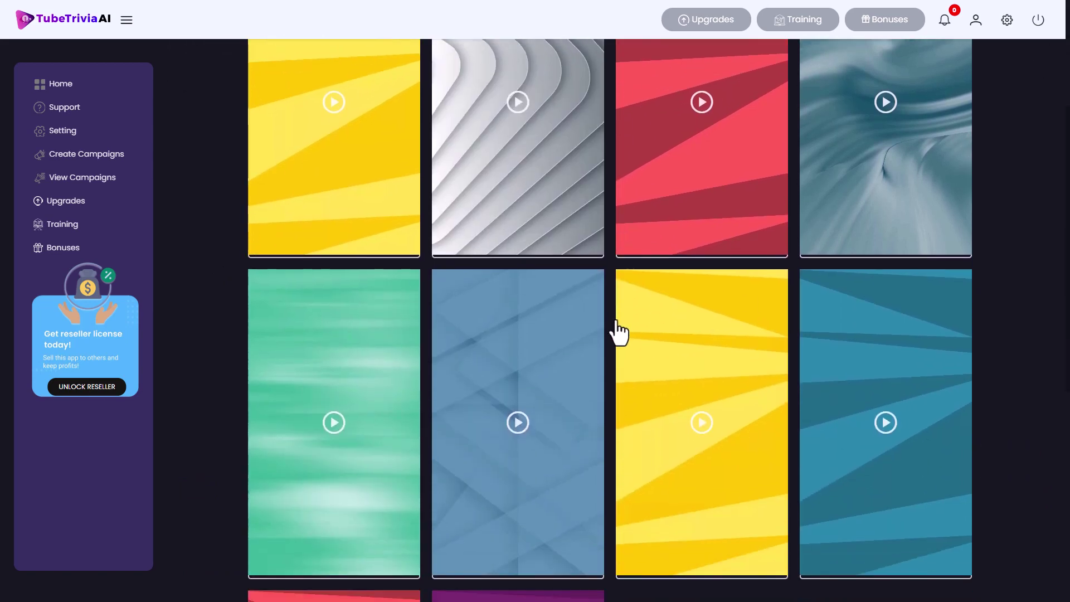
pyautogui.scroll(3, 599, 362)
pyautogui.scroll(5, 599, 363)
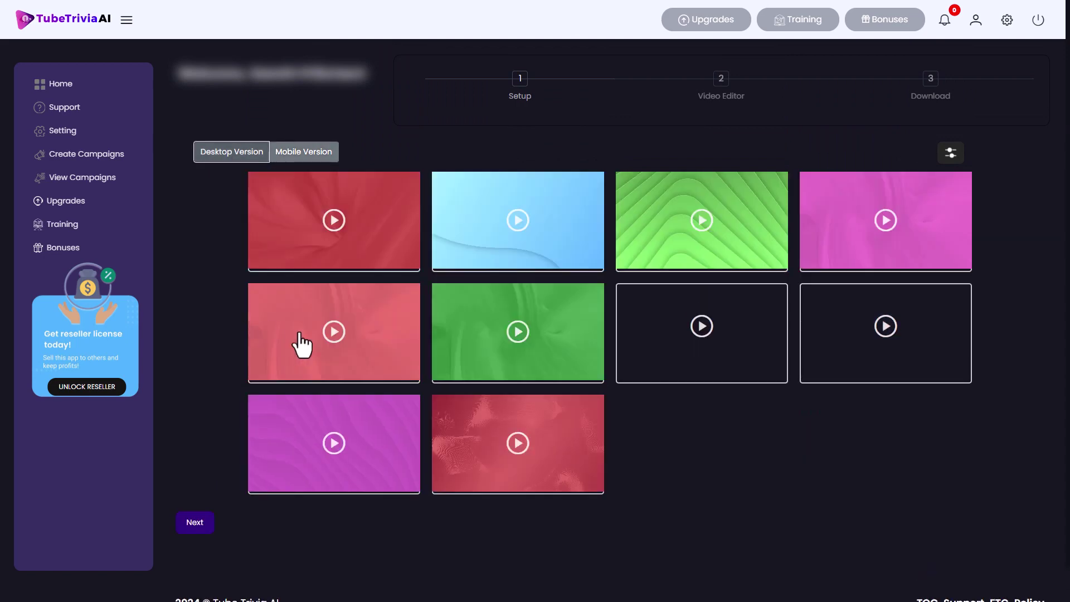
# Choose the light-blue wave desktop template and continue to the video editor.
pyautogui.click(477, 231)
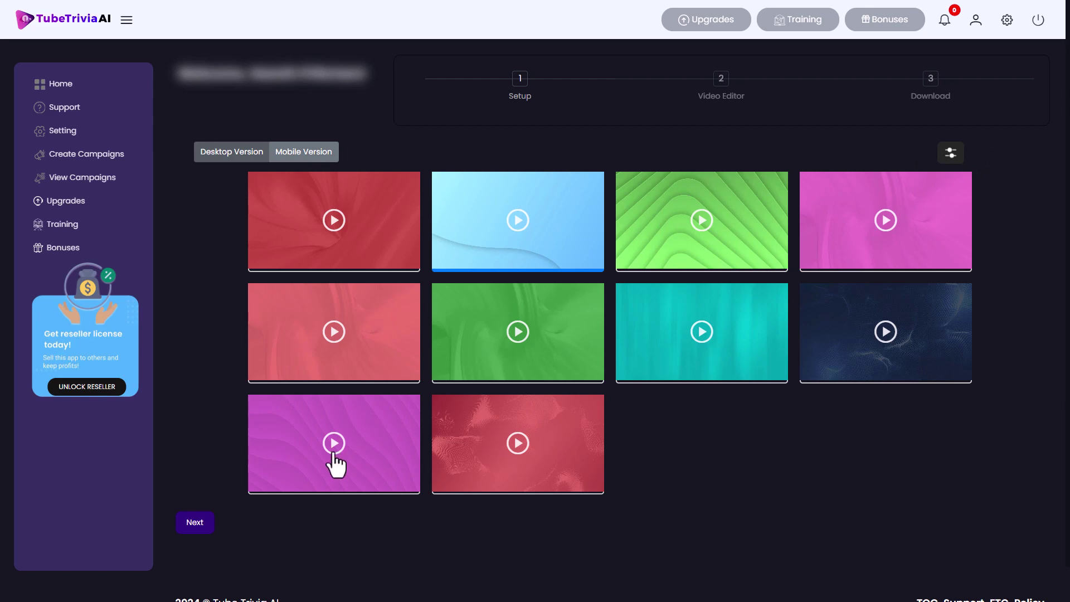
pyautogui.click(197, 524)
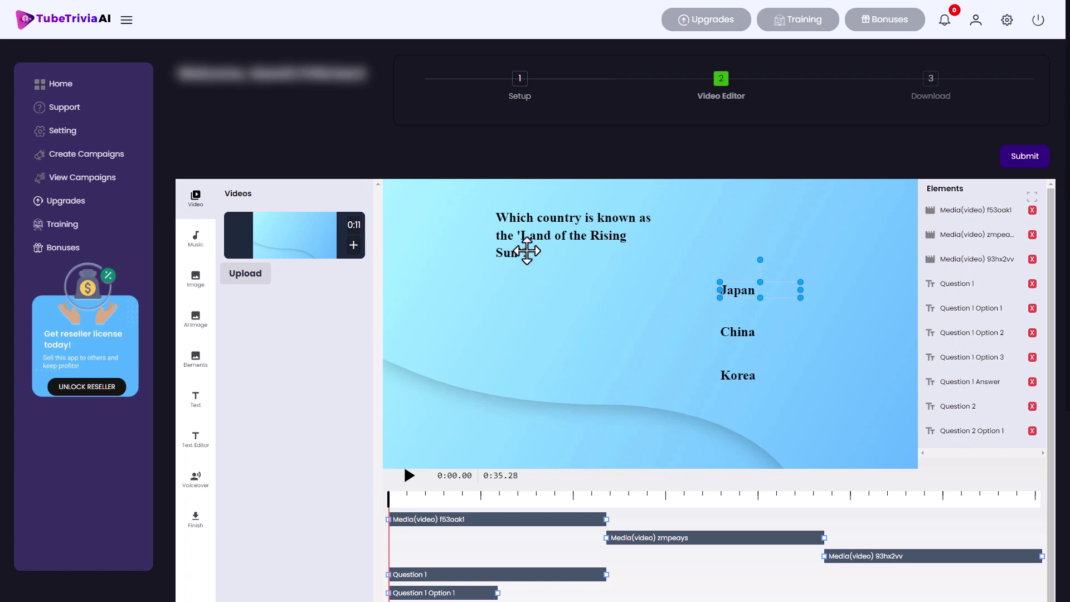
# Advance the preview to about 1.65 seconds, fit the first question on one line in its white banner, and align its answers with boxes A, B and C.
pyautogui.click(409, 477)
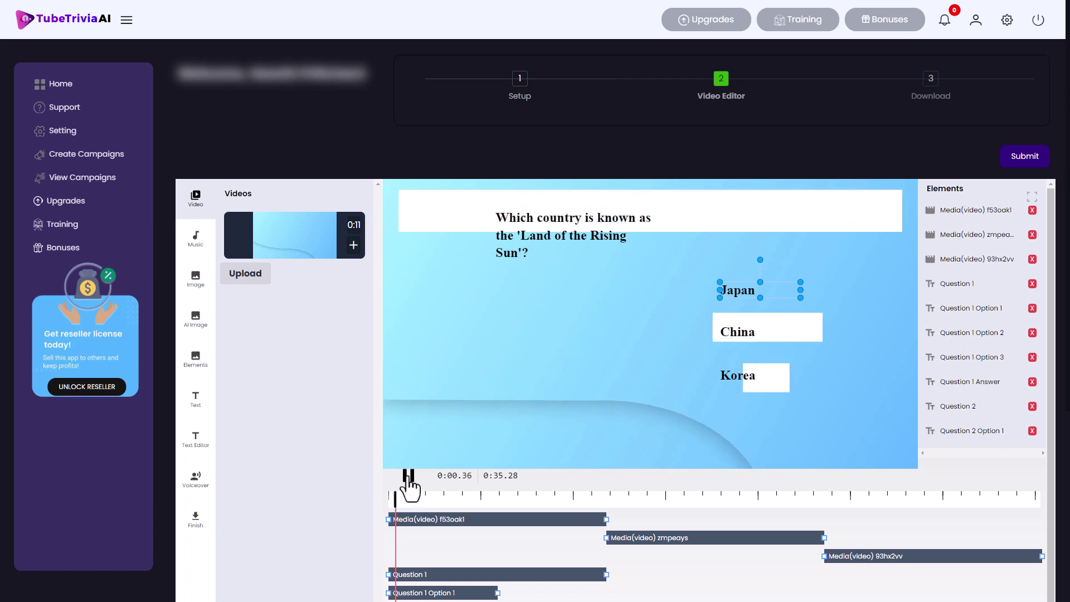
pyautogui.click(409, 476)
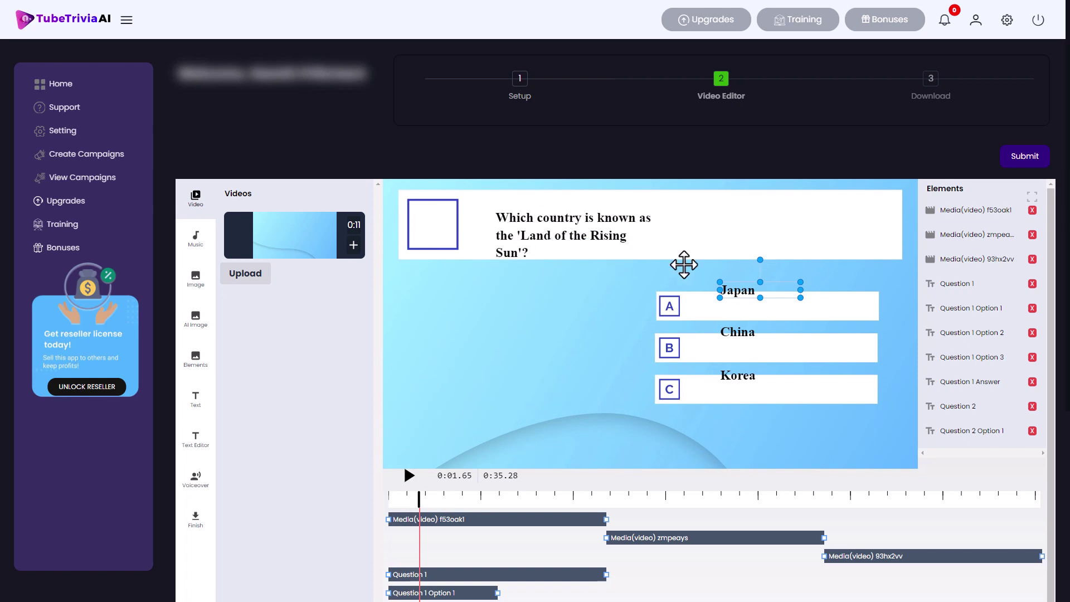
pyautogui.click(567, 225)
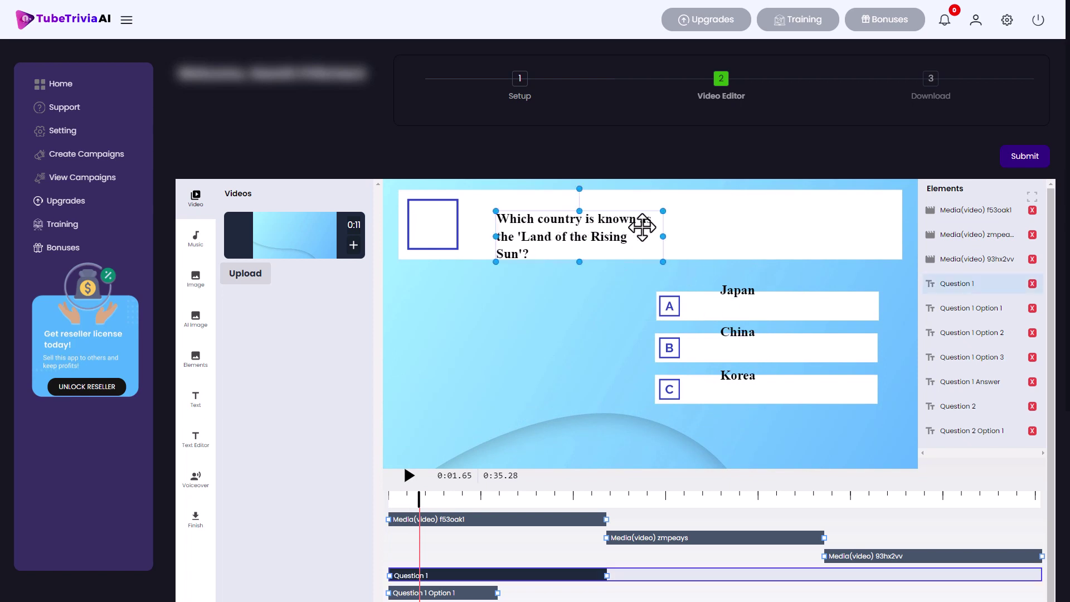
pyautogui.moveTo(664, 237); pyautogui.dragTo(875, 223)
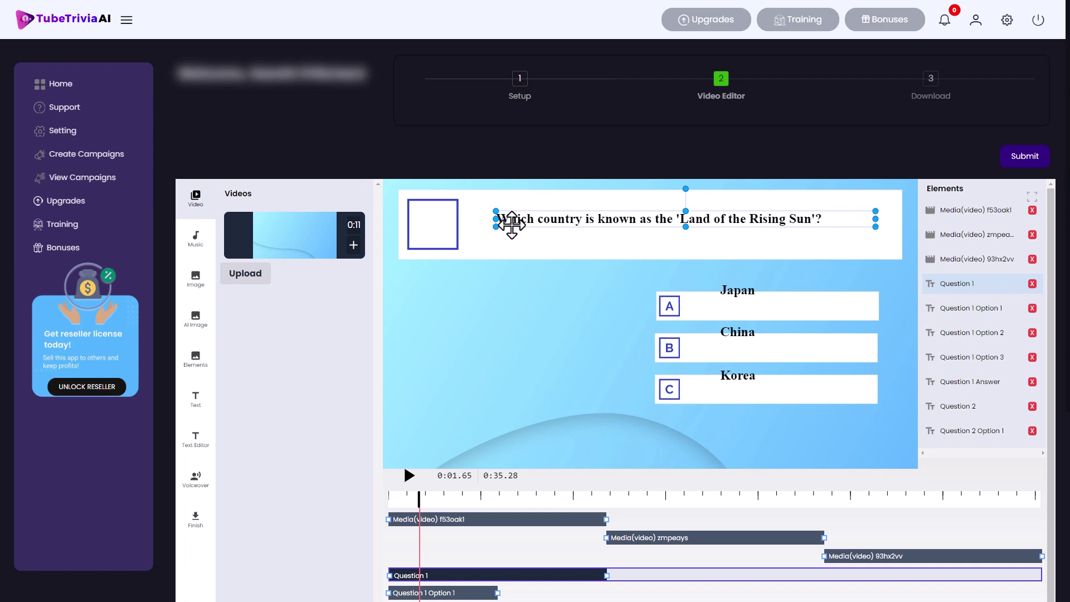
pyautogui.click(494, 235)
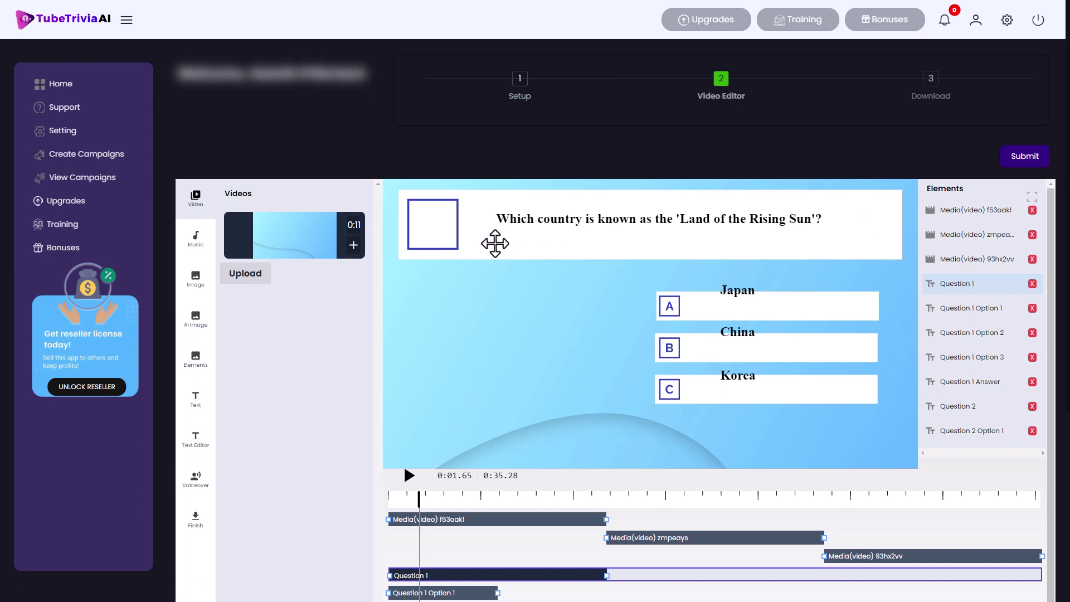
pyautogui.click(504, 226)
pyautogui.moveTo(493, 226); pyautogui.dragTo(459, 249)
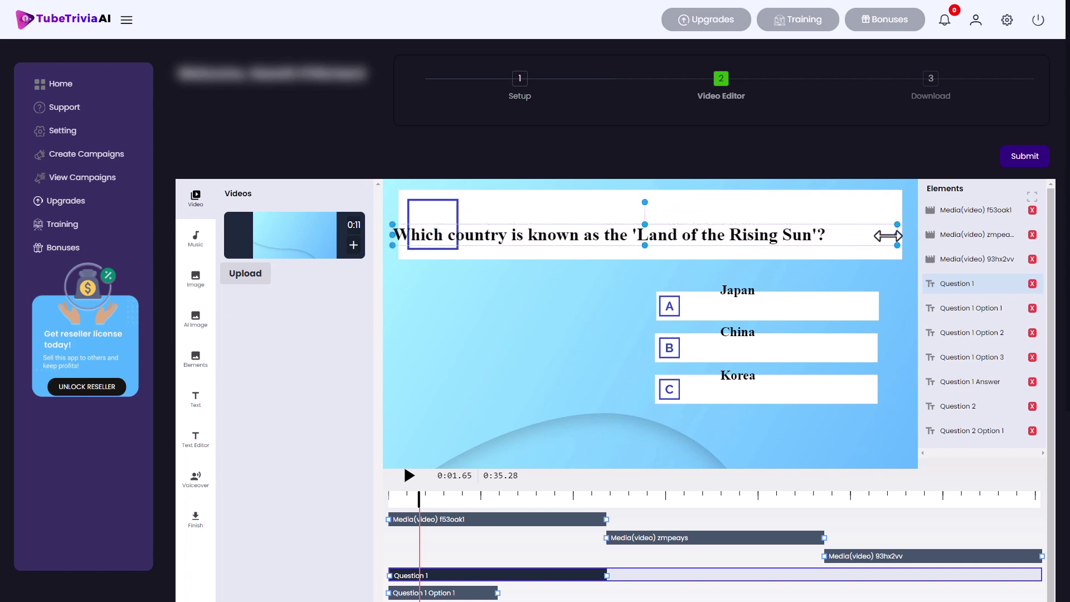
pyautogui.moveTo(886, 234); pyautogui.dragTo(851, 229)
pyautogui.moveTo(761, 288); pyautogui.dragTo(694, 387)
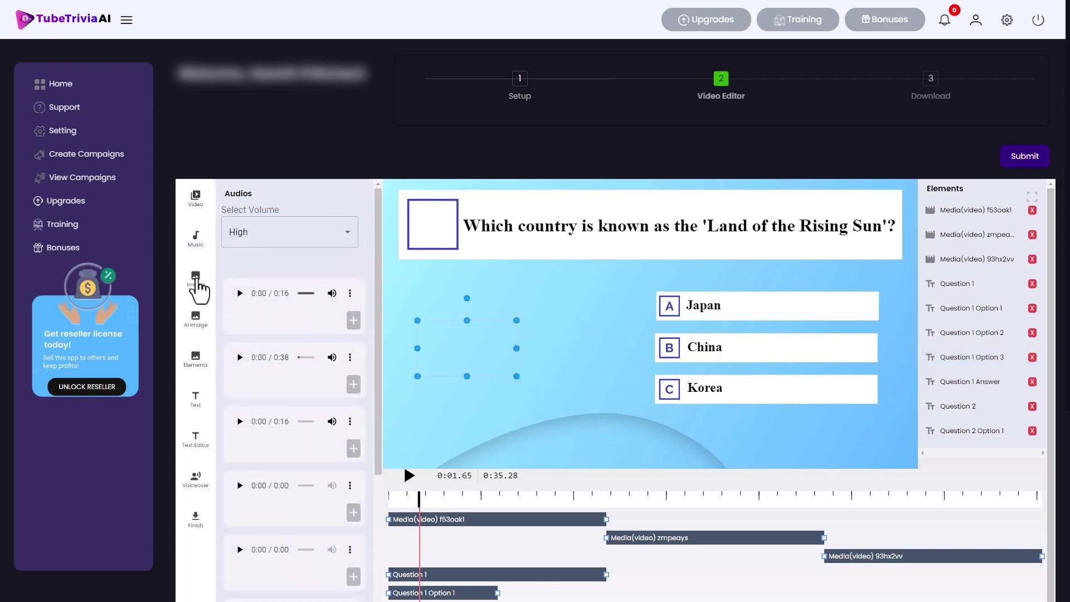
# Start an AI-generated image with the query "rising sun flag" and a resolution of 1024 x 1024.
pyautogui.click(203, 290)
pyautogui.click(209, 319)
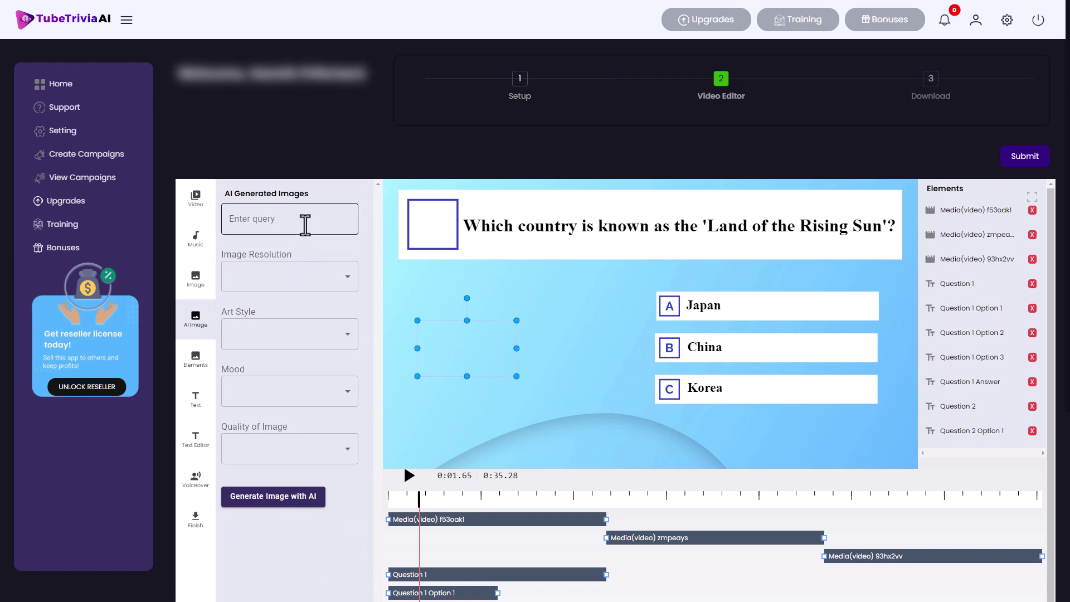
pyautogui.click(306, 224)
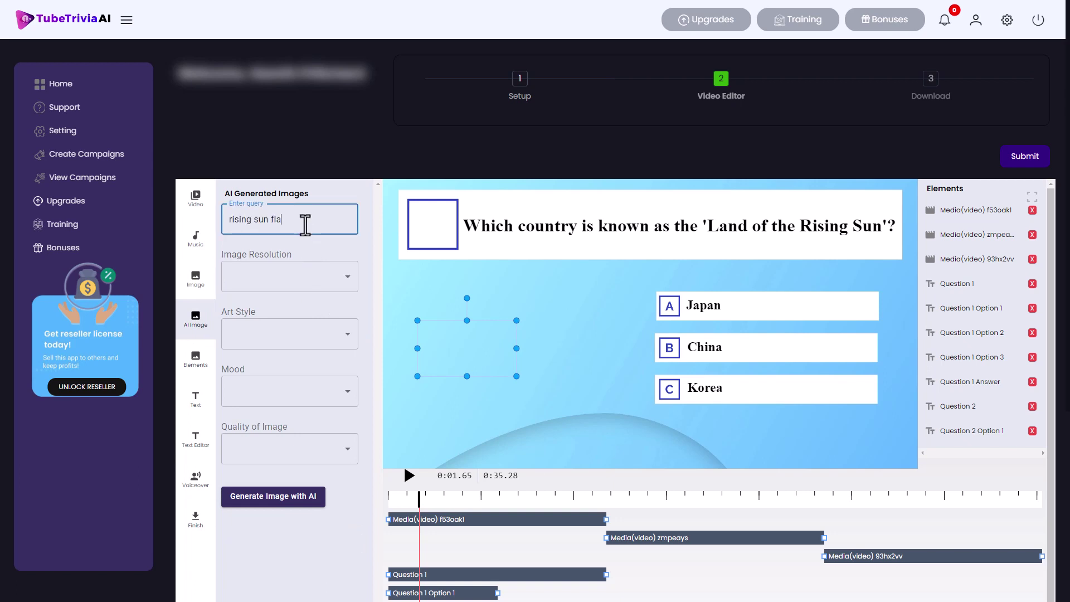
pyautogui.click(312, 276)
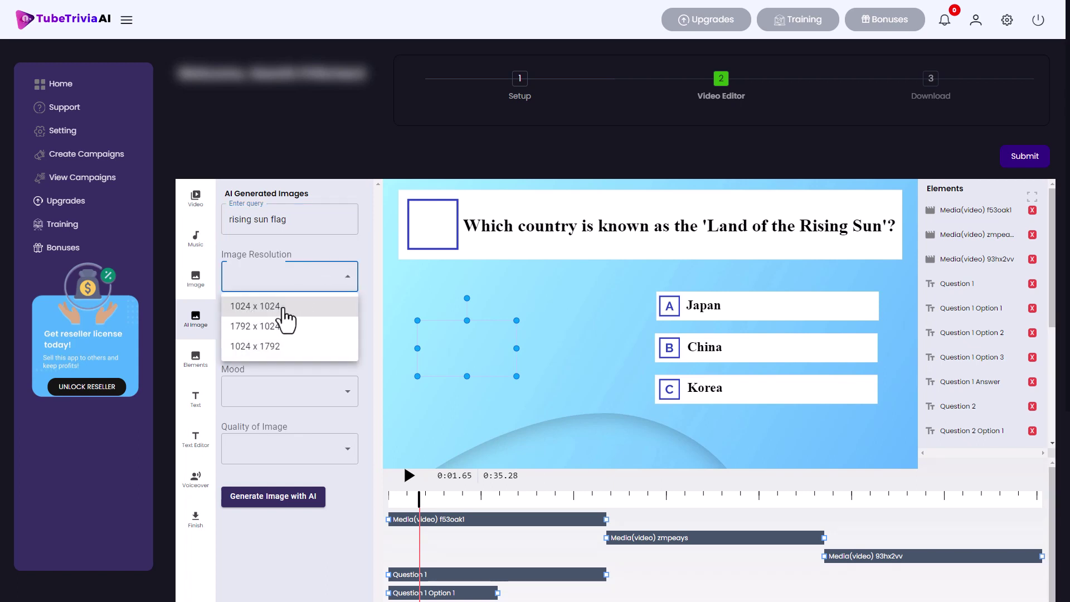
pyautogui.click(284, 309)
# Set the AI image's art style to Pencil art, mood to Light and quality to Standard, and generate it.
pyautogui.click(306, 341)
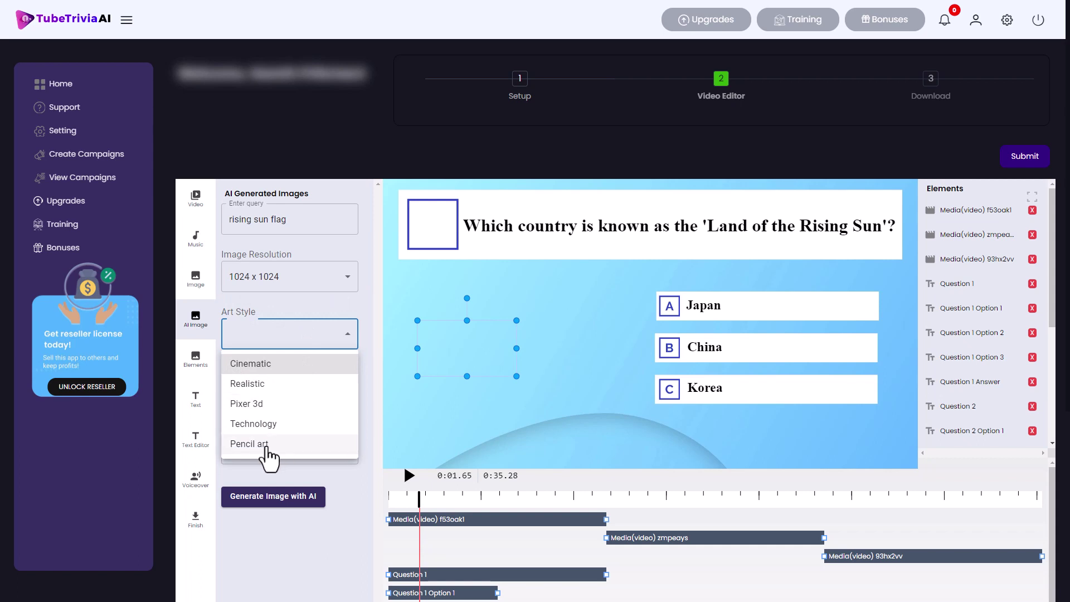
pyautogui.click(262, 444)
pyautogui.click(306, 370)
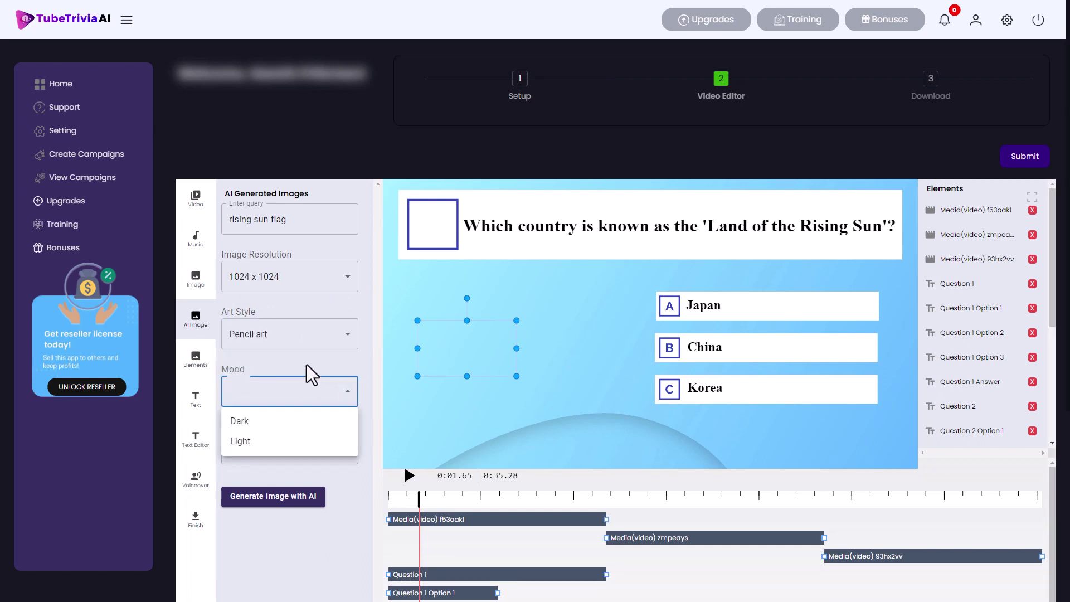
pyautogui.click(275, 440)
pyautogui.click(309, 448)
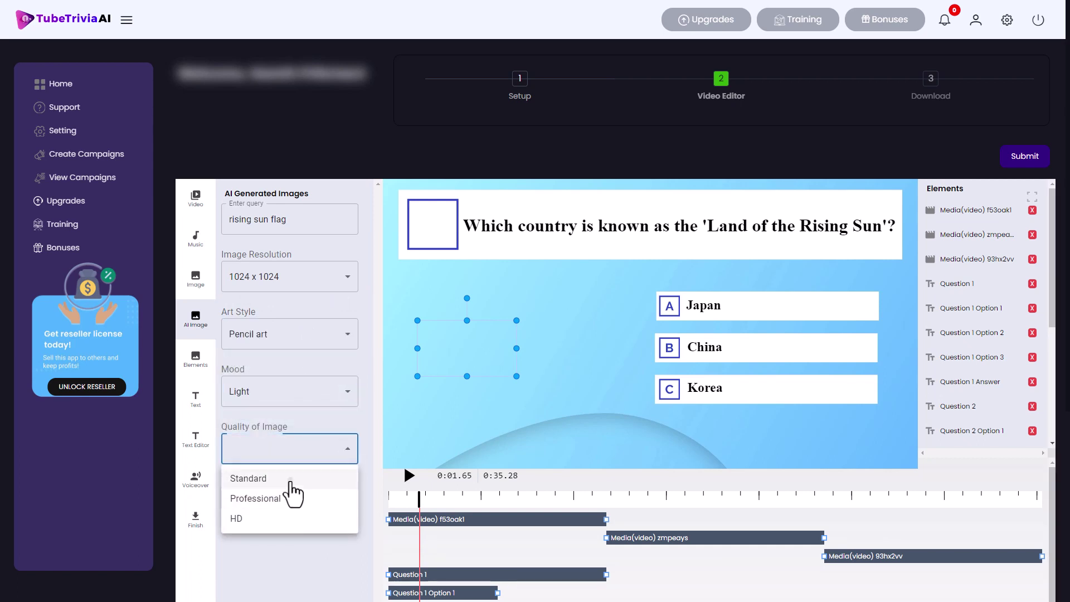
pyautogui.click(289, 481)
pyautogui.click(281, 499)
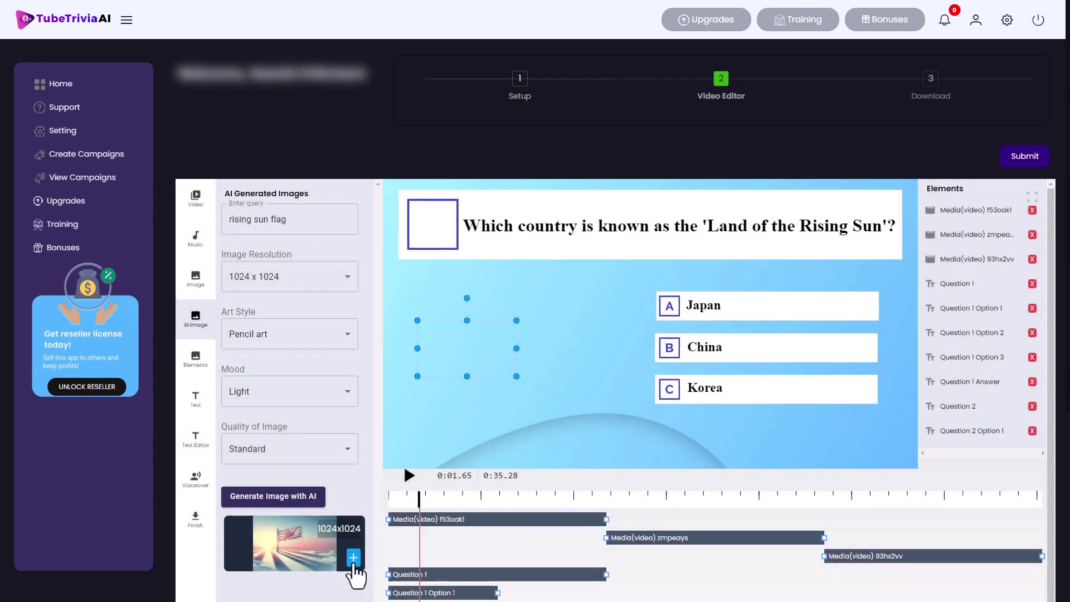
# Add the generated flag image to the video and move it to the empty lower-left area of the canvas.
pyautogui.click(353, 557)
pyautogui.moveTo(422, 218); pyautogui.dragTo(450, 407)
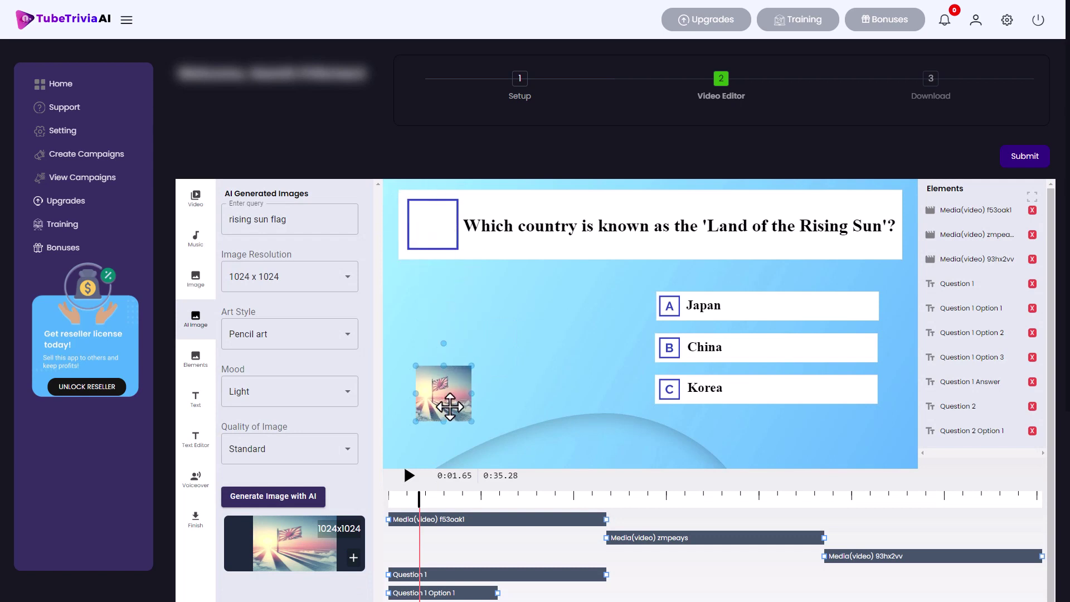
# Enlarge the flag image to fill the empty area below the question banner, beside the answers.
pyautogui.moveTo(469, 369); pyautogui.dragTo(573, 313)
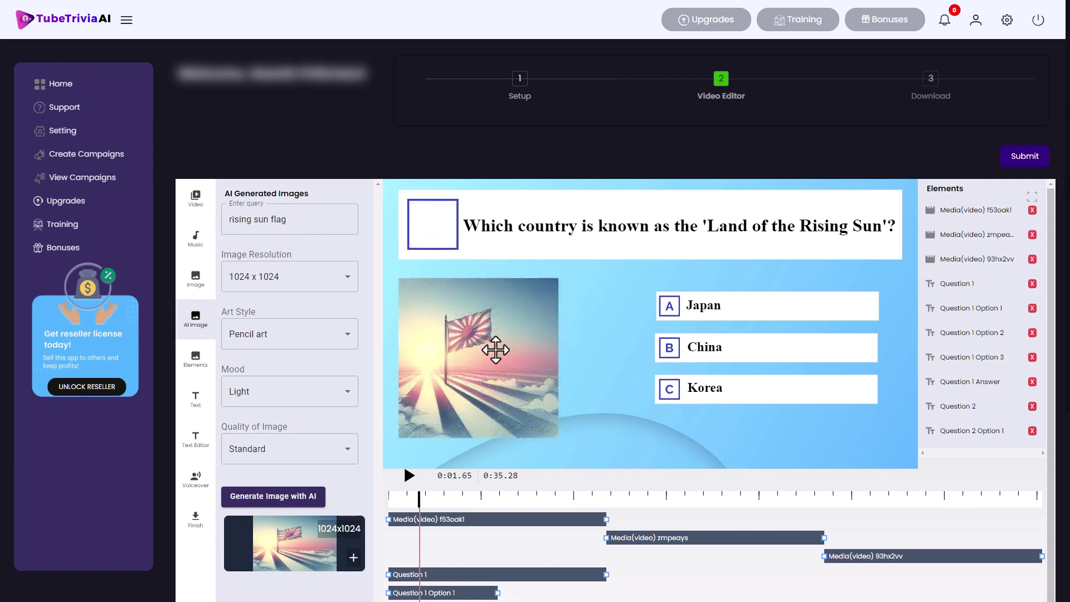
# Browse the ready-made element images, including arrows and emojis, and open the text style presets.
pyautogui.click(197, 361)
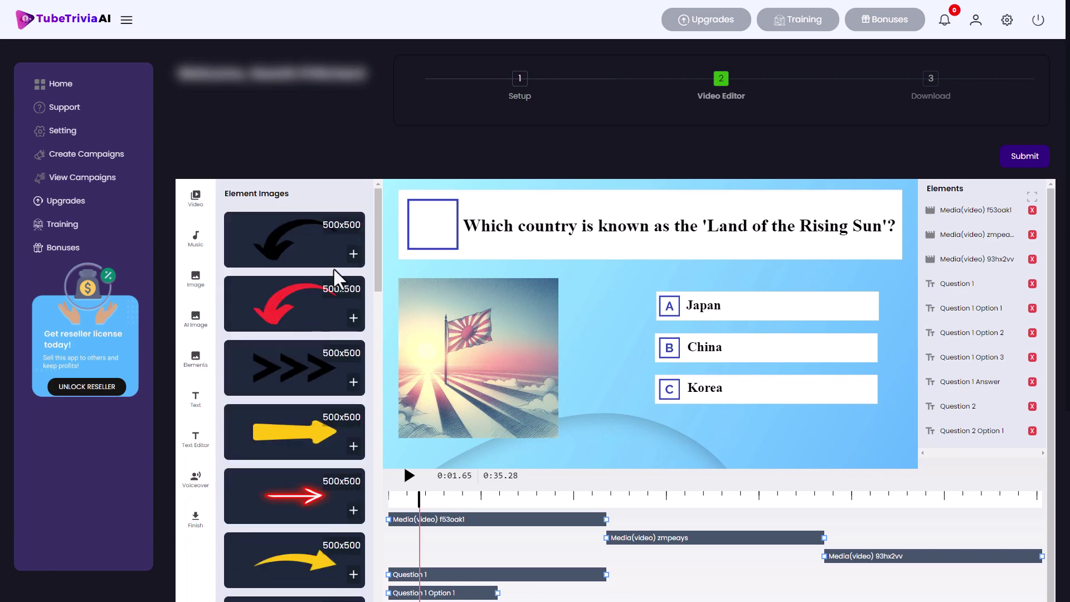
pyautogui.scroll(-1, 514, 363)
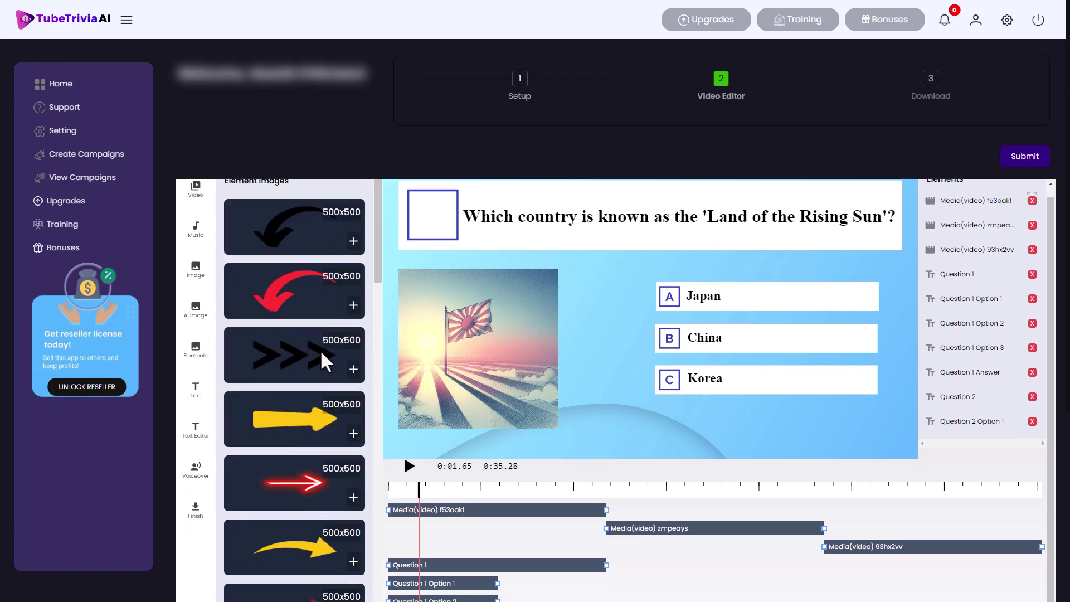
pyautogui.scroll(-15, 289, 357)
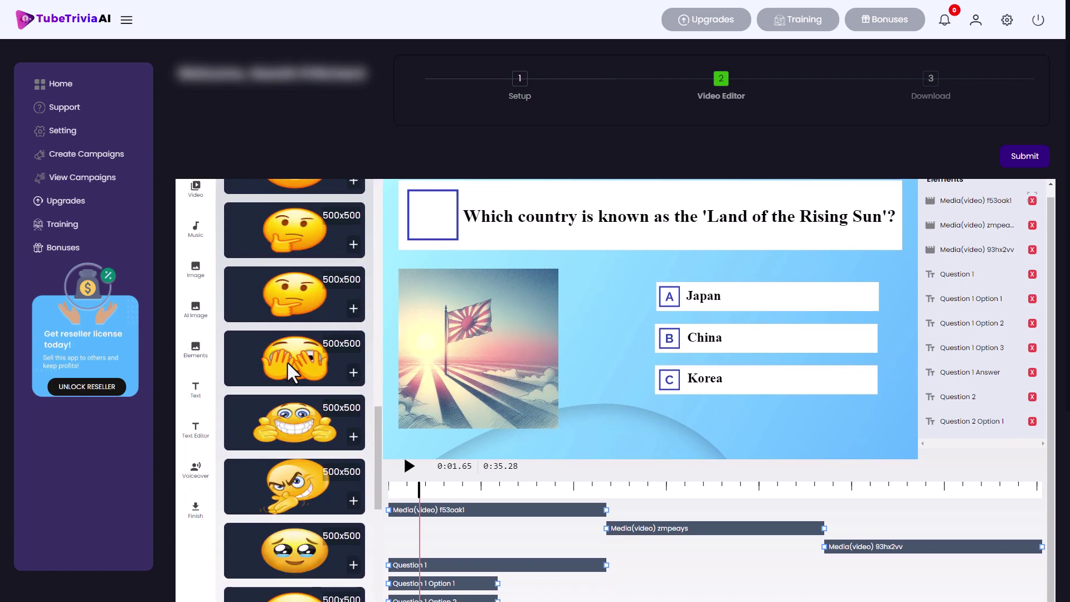
pyautogui.scroll(-3, 287, 363)
pyautogui.click(196, 387)
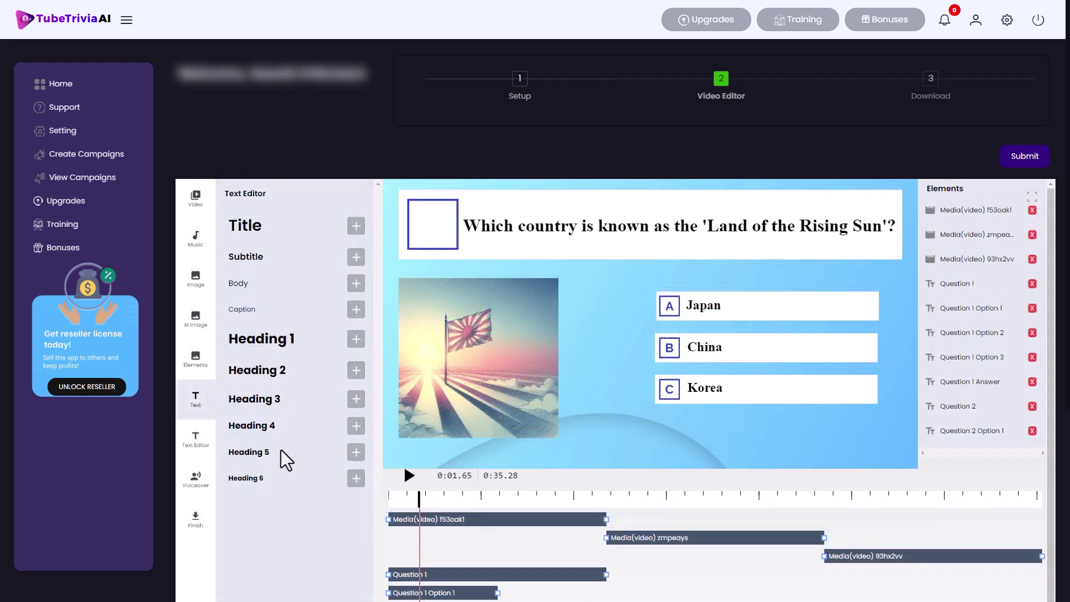
# Set the first question's text to size 36 on two lines and place it inside the white banner beside the square.
pyautogui.click(570, 223)
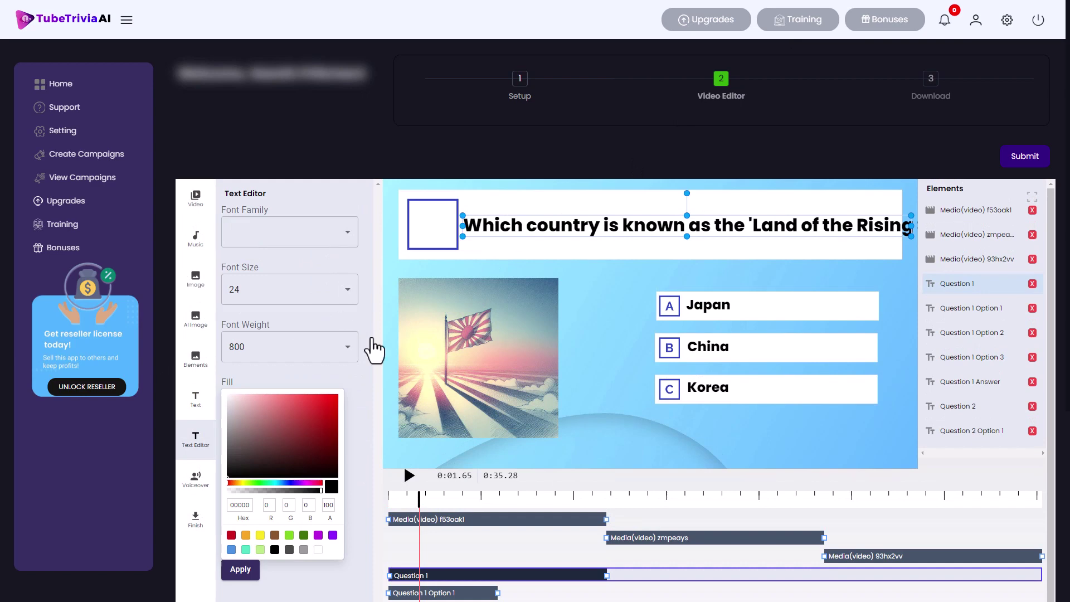
pyautogui.doubleClick(797, 225)
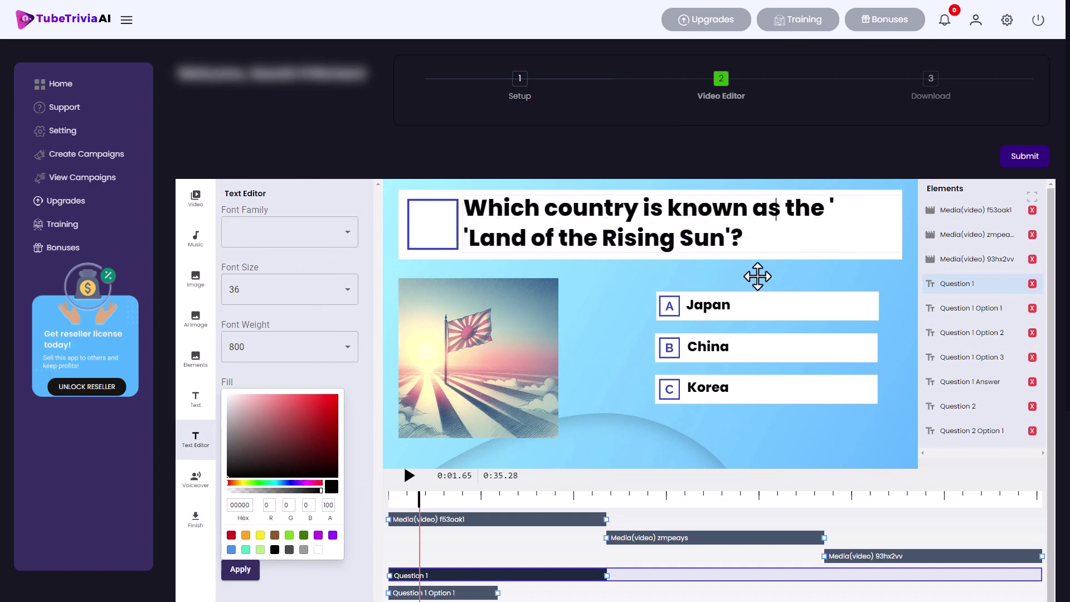
pyautogui.press('Escape')
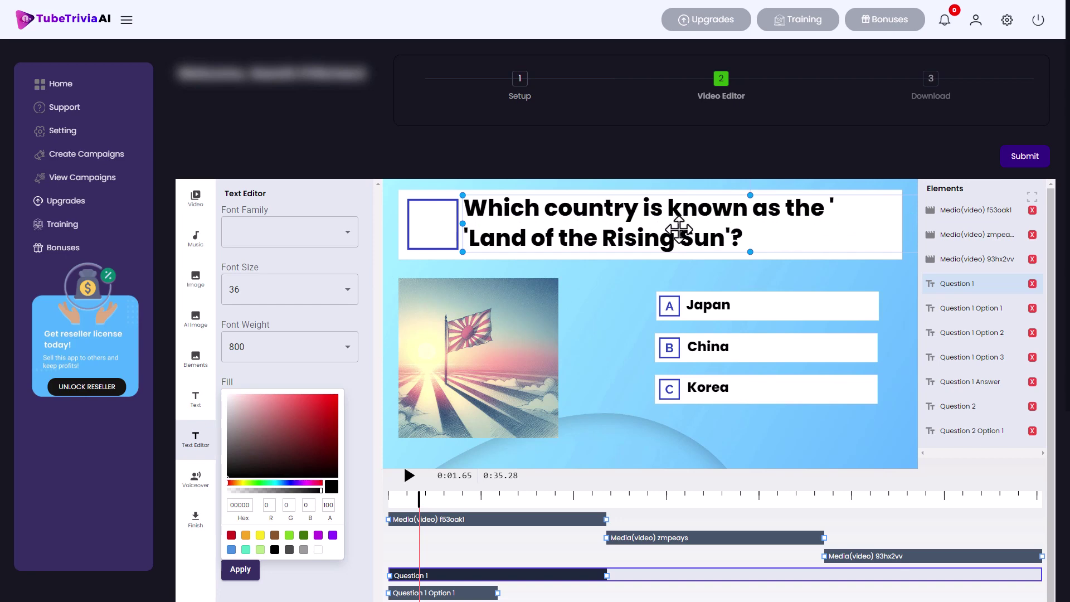
pyautogui.moveTo(679, 226); pyautogui.dragTo(669, 254)
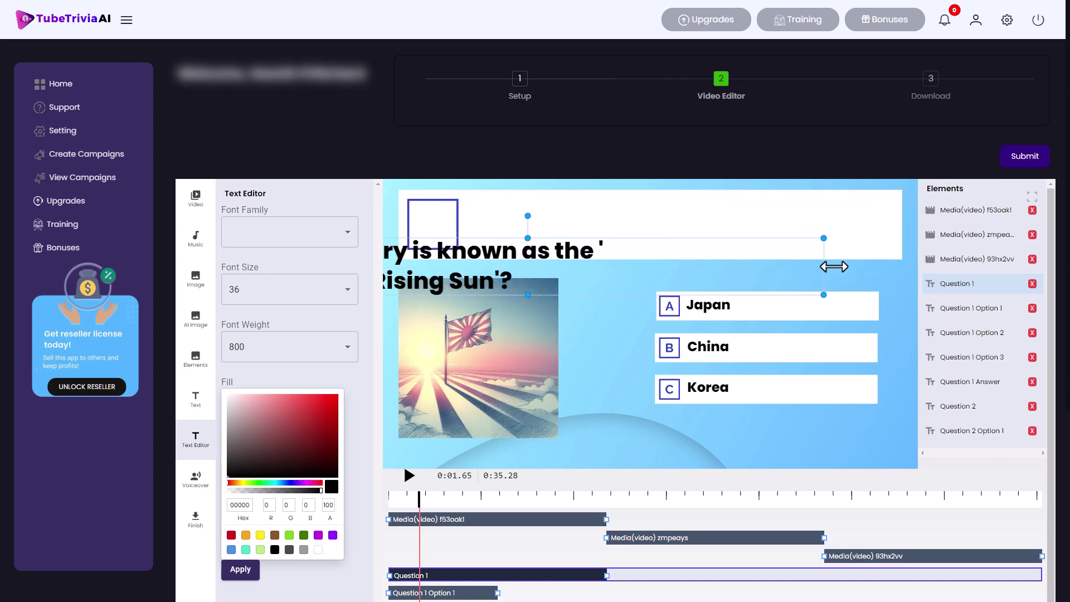
pyautogui.doubleClick(600, 246)
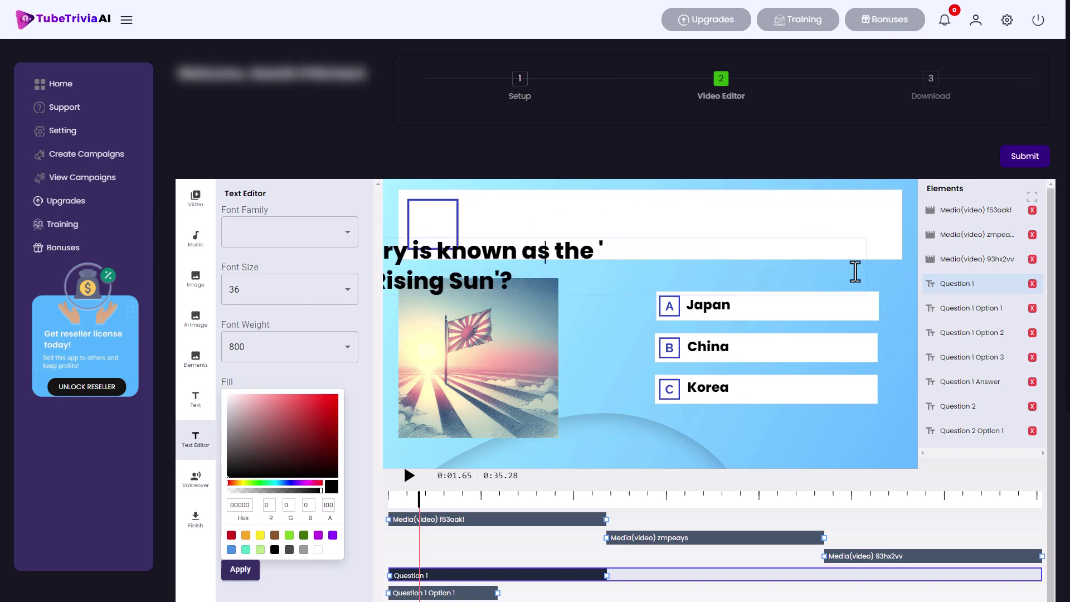
pyautogui.press('Escape')
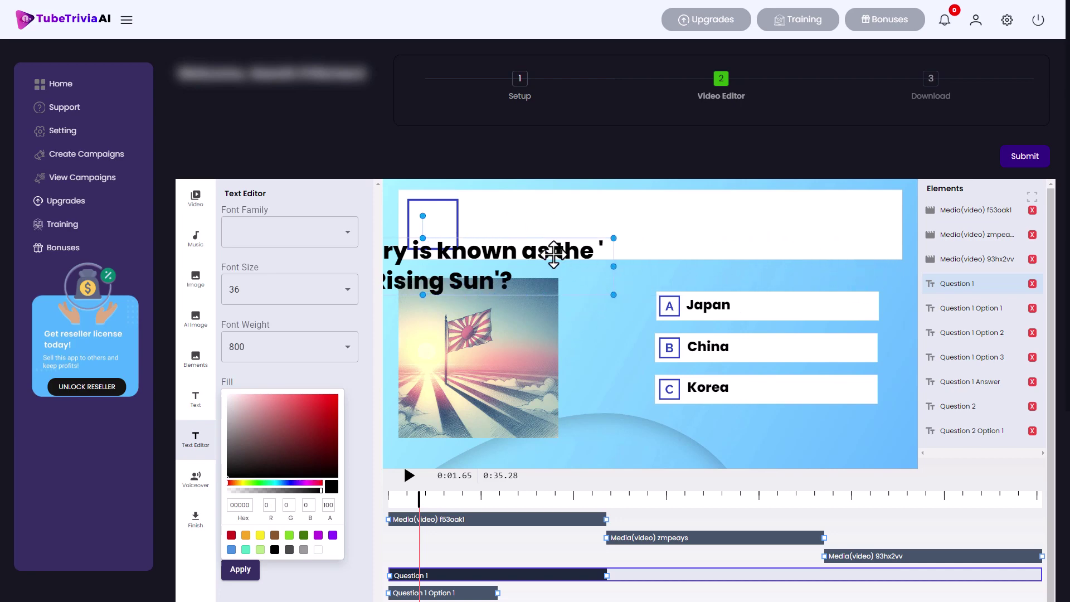
pyautogui.moveTo(554, 256); pyautogui.dragTo(781, 217)
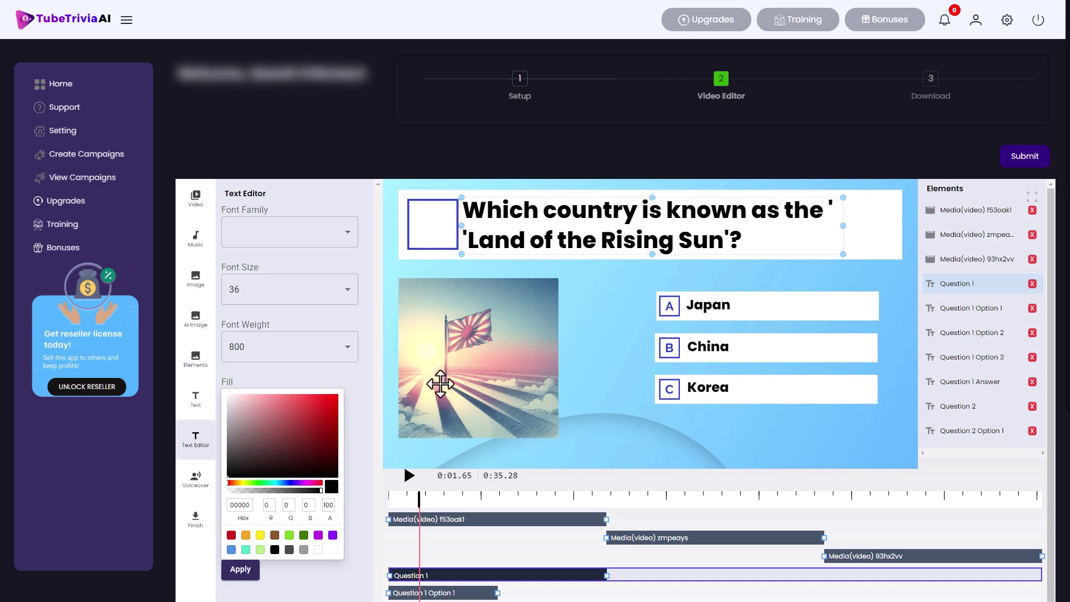
# Generate a voiceover of the first question and its options with the Danielle - Female voice, and add it to the timeline.
pyautogui.click(195, 480)
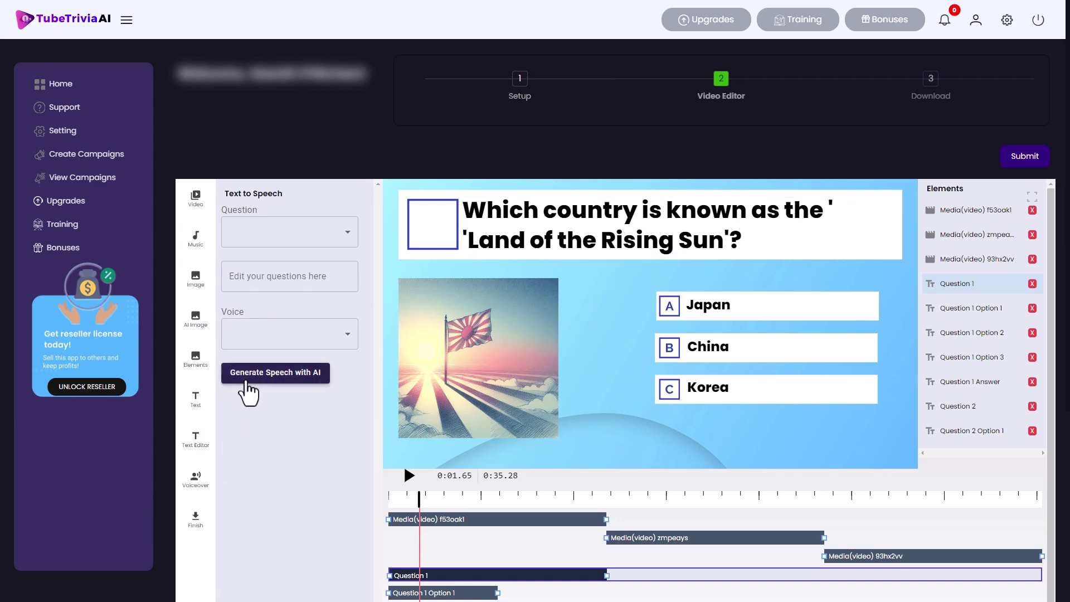
pyautogui.click(294, 240)
pyautogui.click(295, 261)
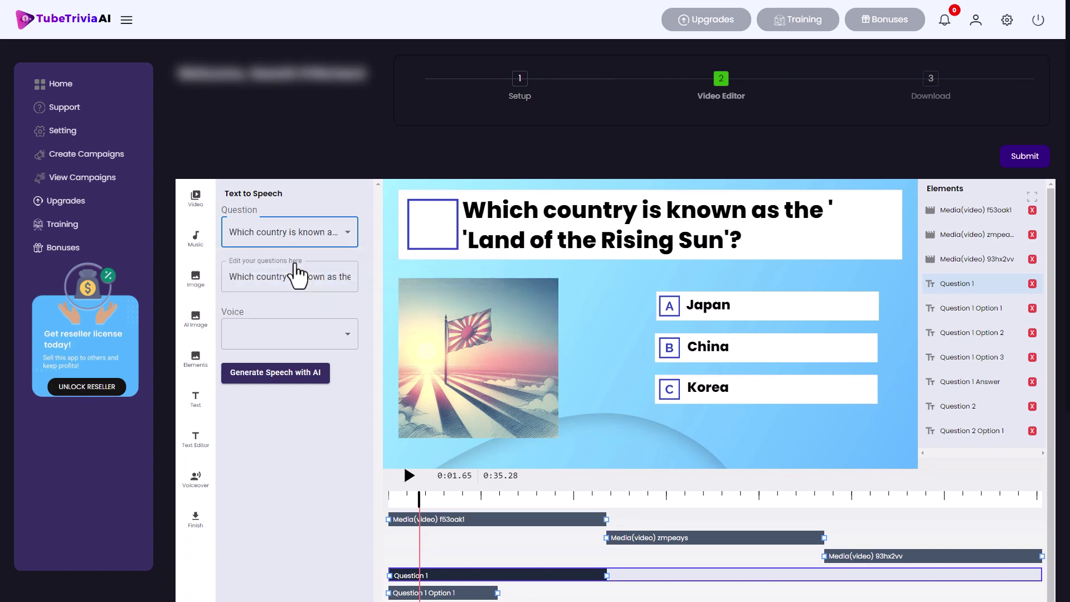
pyautogui.click(316, 341)
pyautogui.click(296, 368)
pyautogui.click(275, 373)
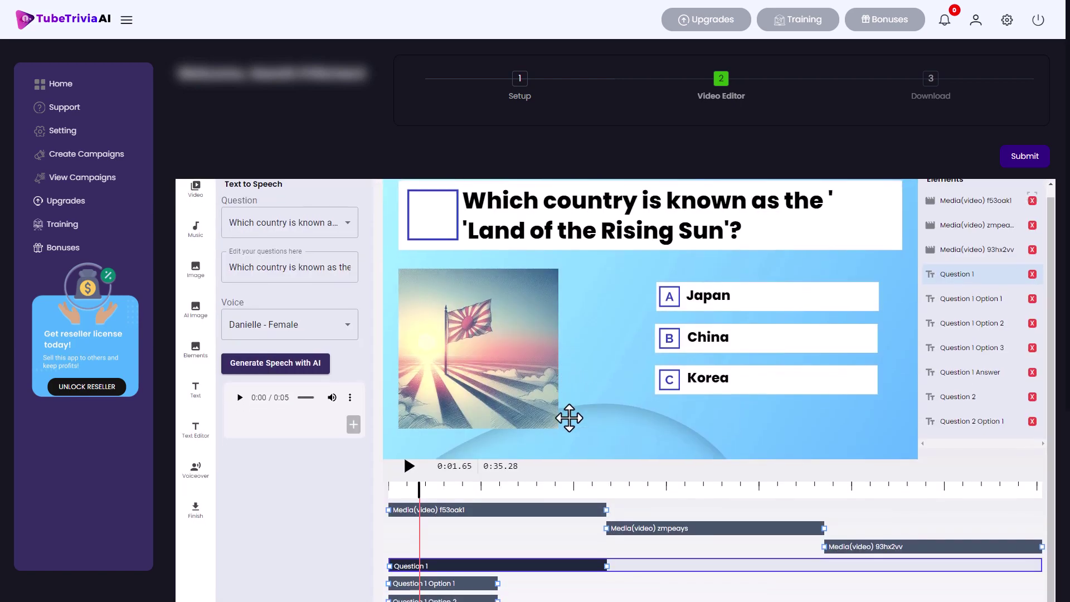
pyautogui.scroll(-5, 484, 442)
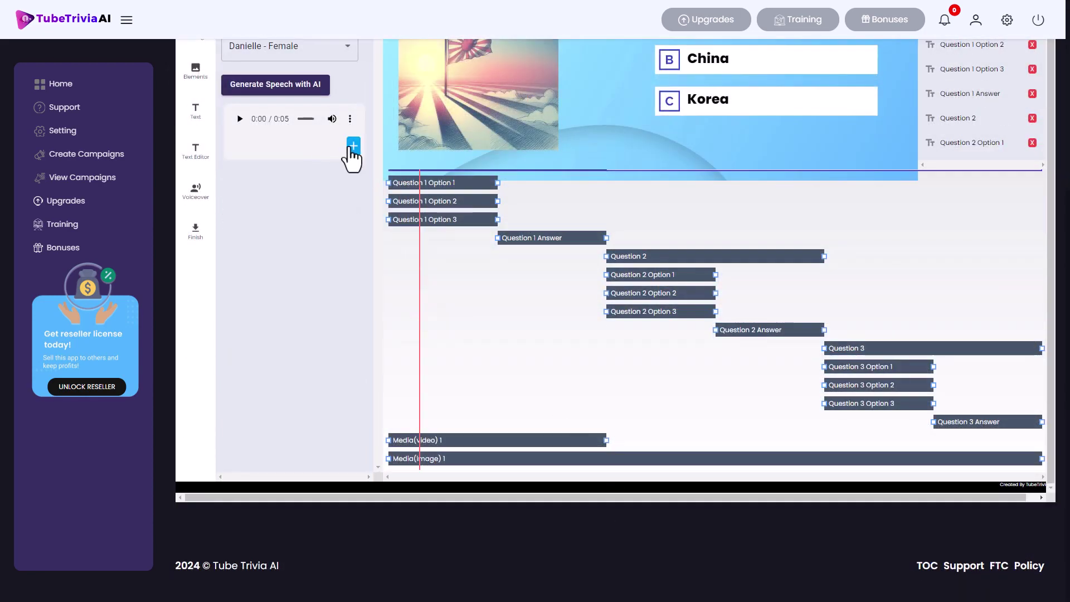
pyautogui.click(353, 144)
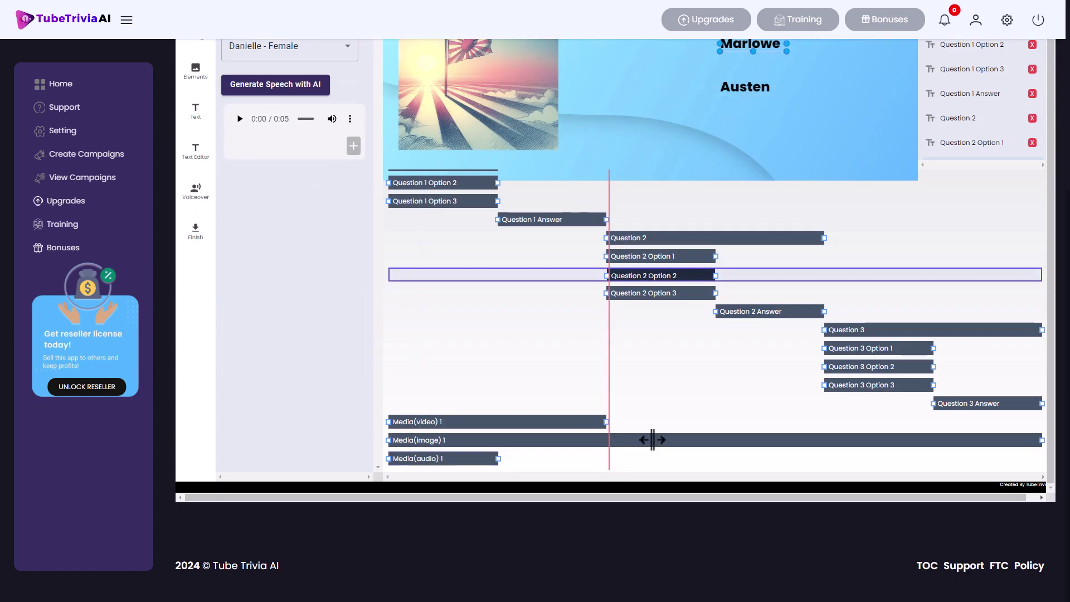
# Shorten the flag image's timeline clip so it ends together with the first question's segment.
pyautogui.hscroll(1, 1037, 440)
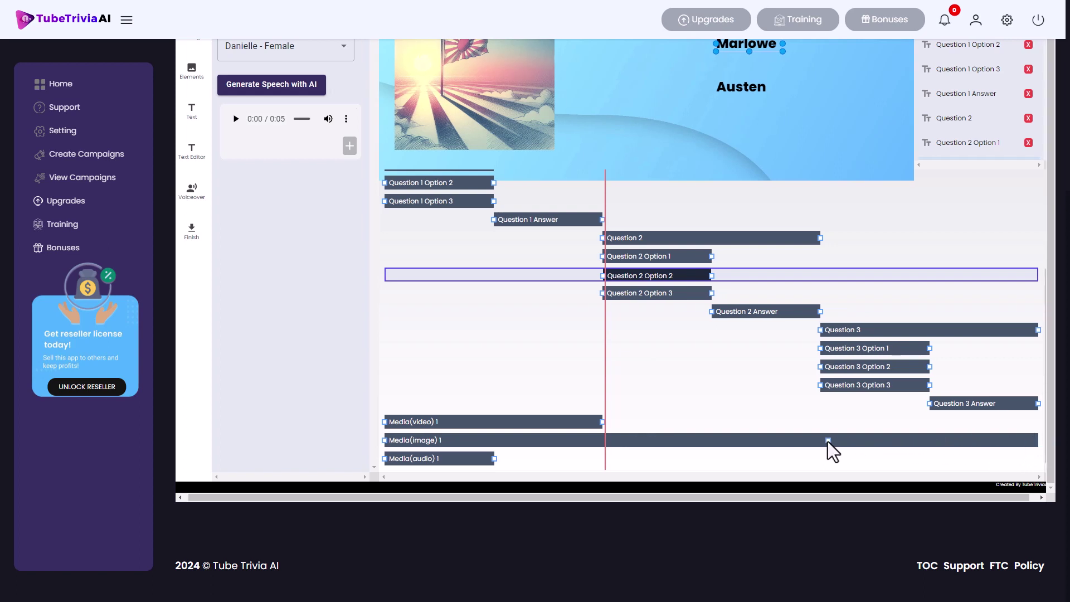
pyautogui.click(602, 440)
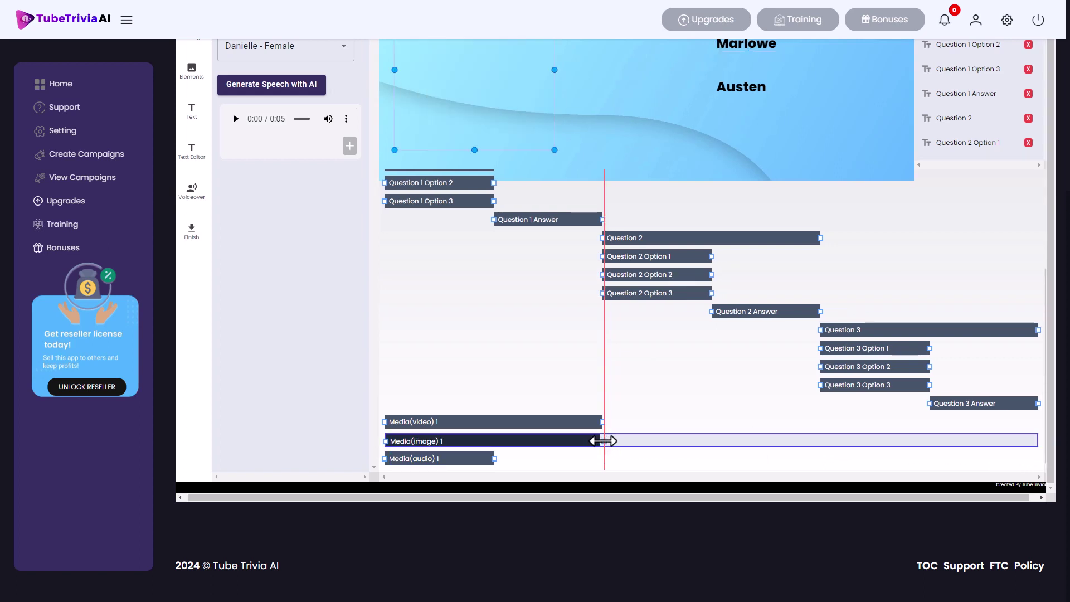
pyautogui.moveTo(602, 441); pyautogui.dragTo(606, 442)
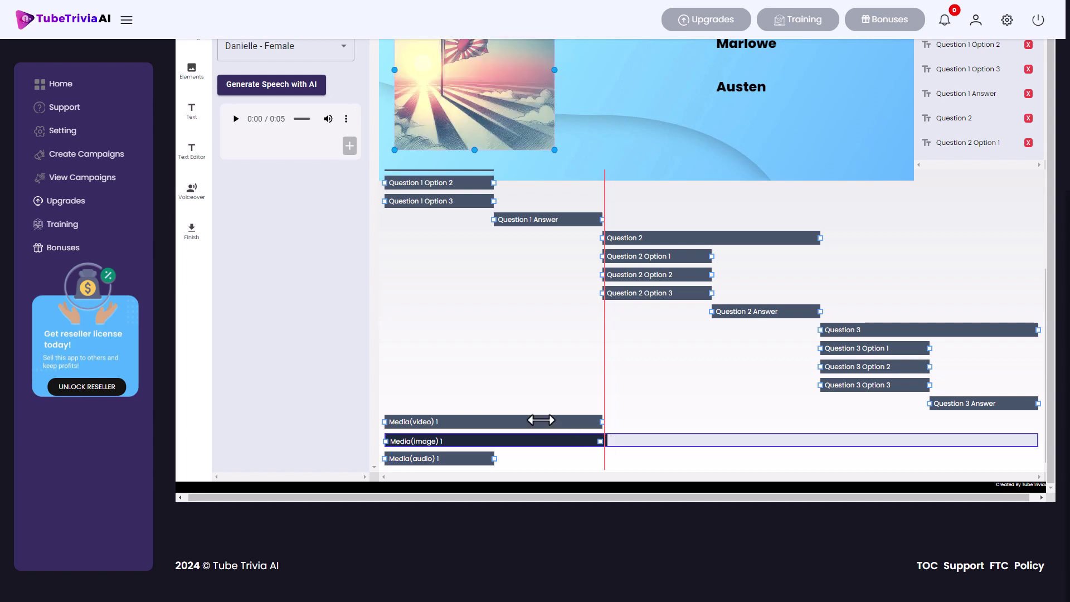
# Advance the preview to about 17.65 seconds and enlarge the Romeo and Juliet question to fill its white banner on two lines.
pyautogui.scroll(5, 541, 420)
pyautogui.click(646, 500)
pyautogui.moveTo(645, 500); pyautogui.dragTo(712, 500)
pyautogui.click(635, 233)
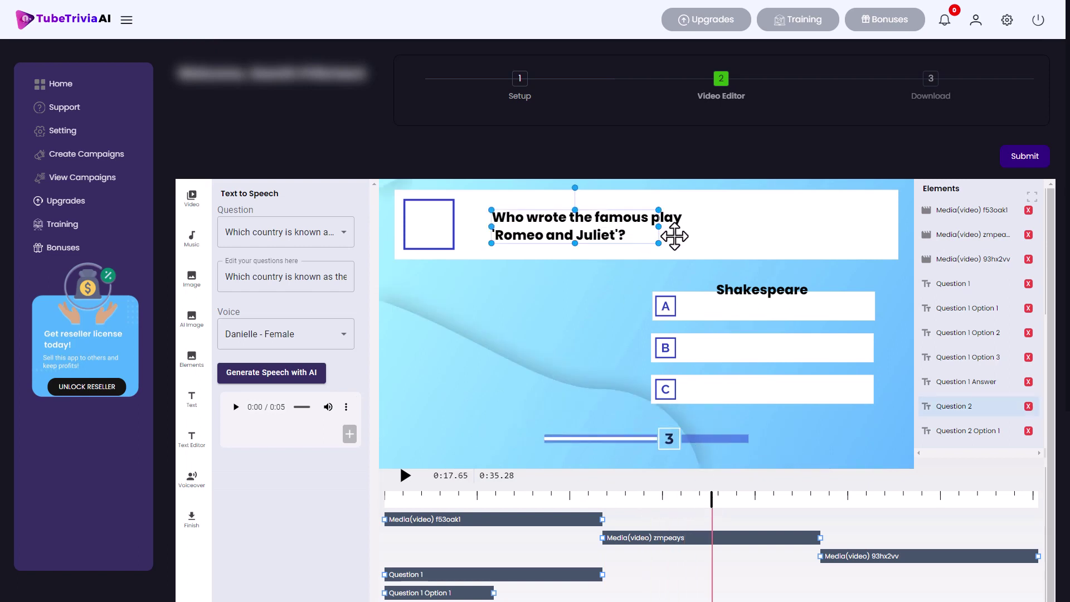
pyautogui.moveTo(659, 243); pyautogui.dragTo(676, 215)
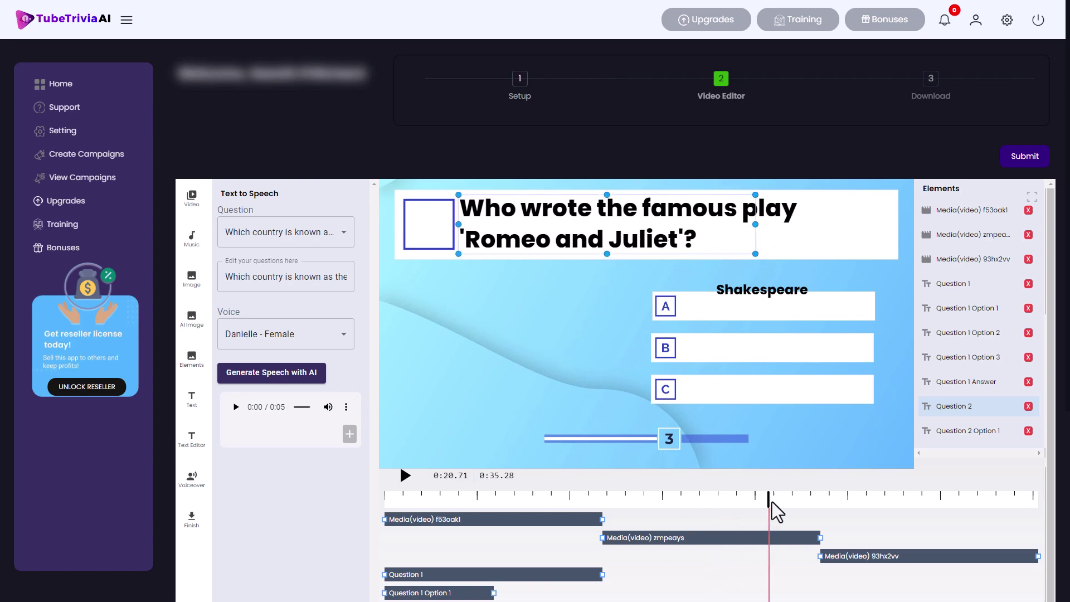
# Move the preview to about 13.40 seconds and align the answers Shakespeare, Marlowe and Austen with boxes A, B and C.
pyautogui.click(634, 499)
pyautogui.click(740, 333)
pyautogui.moveTo(737, 289); pyautogui.dragTo(703, 349)
pyautogui.moveTo(737, 375); pyautogui.dragTo(700, 393)
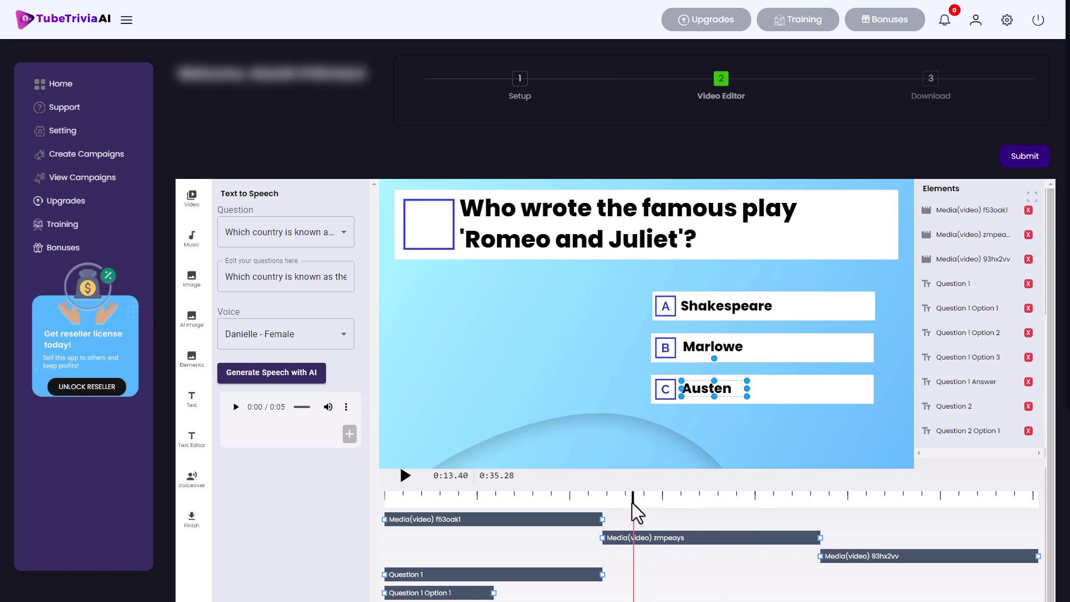
# Generate a Danielle - Female voiceover of the Romeo and Juliet question and move its audio clip to the second question's segment.
pyautogui.moveTo(633, 502); pyautogui.dragTo(603, 506)
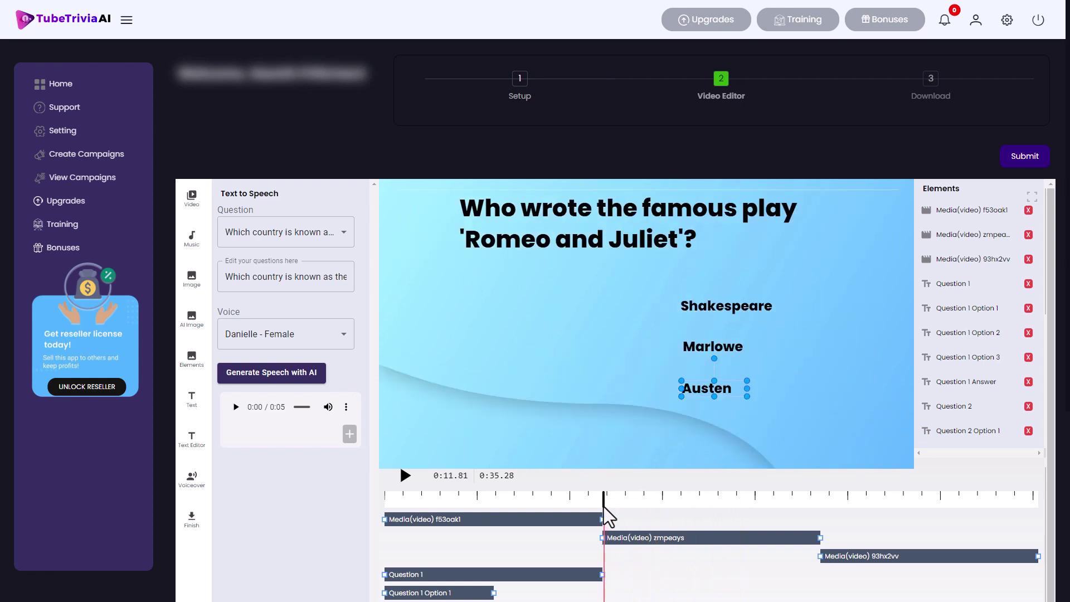
pyautogui.click(335, 232)
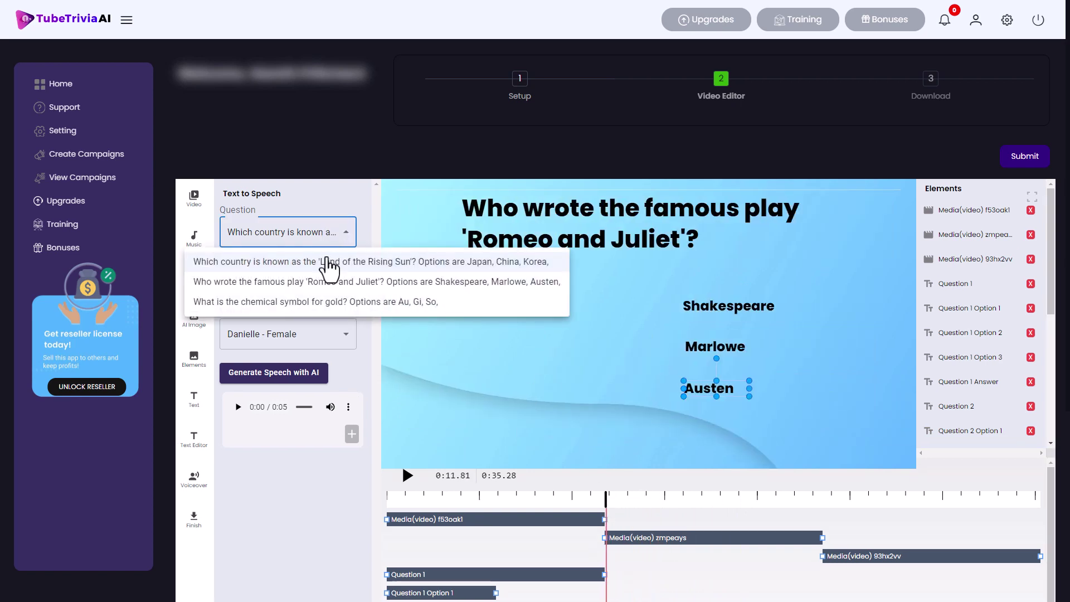
pyautogui.click(329, 284)
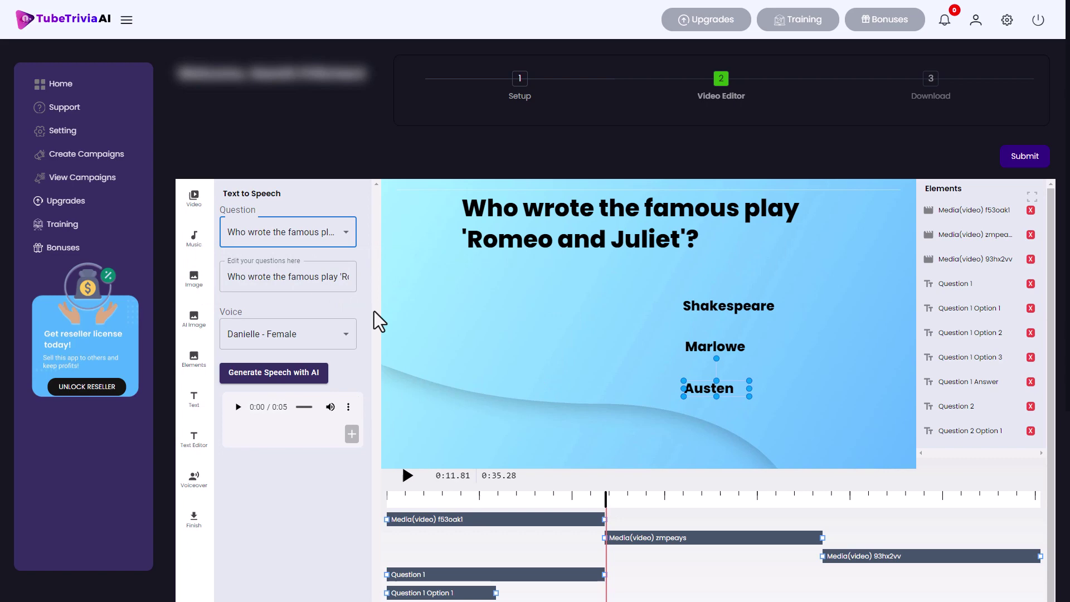
pyautogui.click(302, 373)
pyautogui.scroll(-5, 669, 474)
pyautogui.click(238, 118)
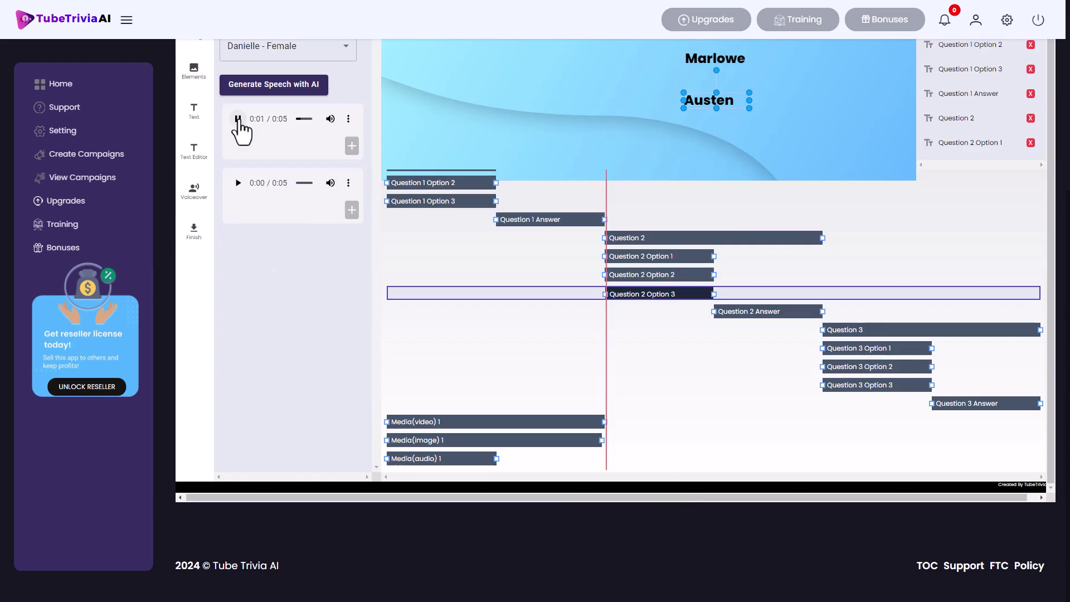
pyautogui.moveTo(474, 457); pyautogui.dragTo(693, 458)
# Advance the preview to about 21.10 seconds and align the second question's revealed answer, Shakespeare, with box A.
pyautogui.scroll(5, 610, 217)
pyautogui.scroll(5, 610, 218)
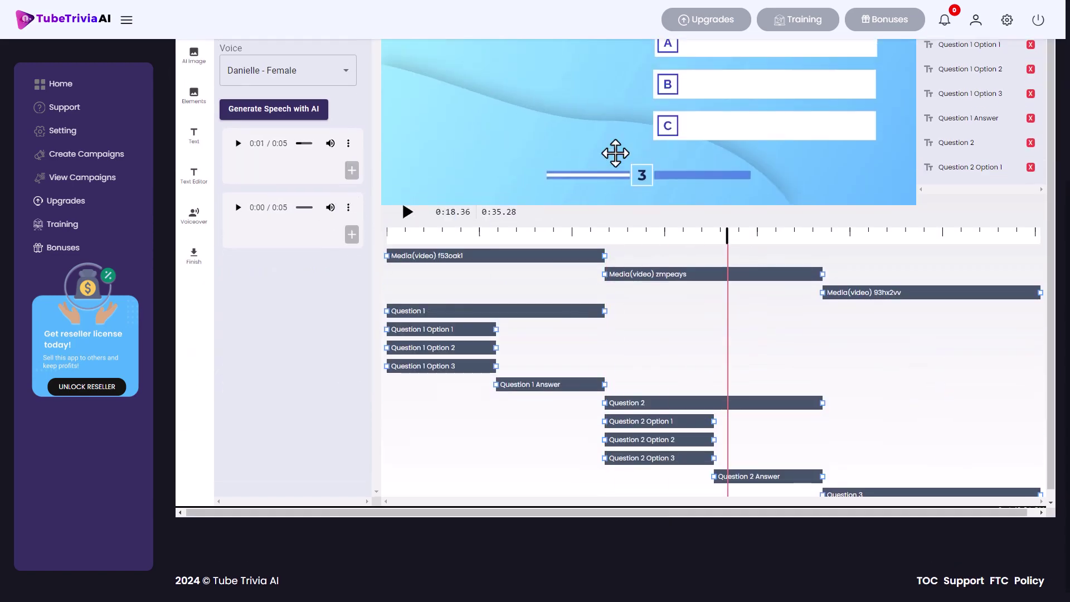
pyautogui.moveTo(785, 445); pyautogui.dragTo(778, 454)
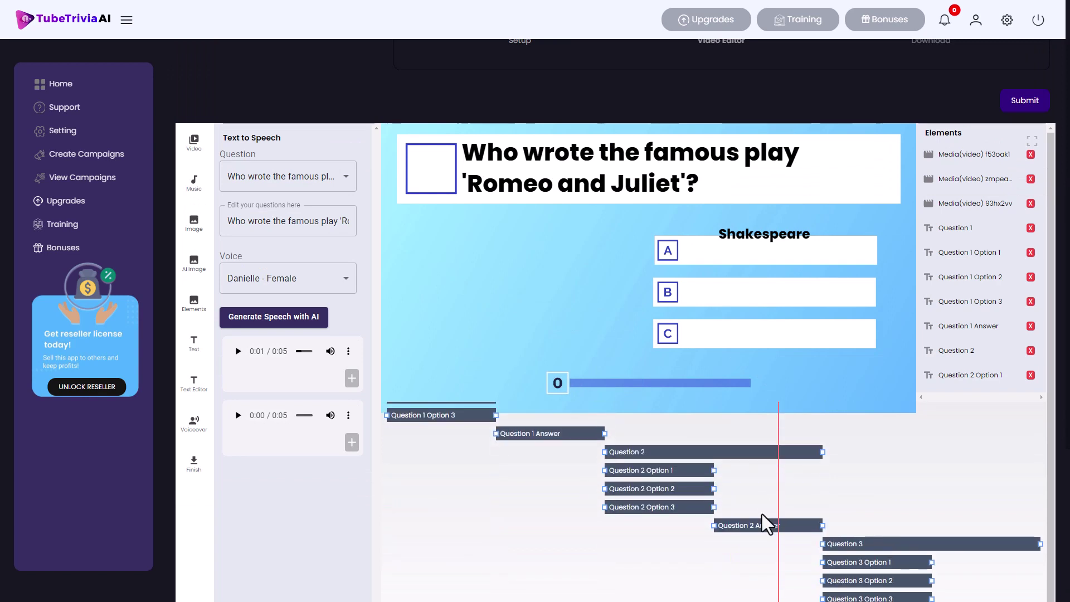
pyautogui.click(759, 526)
pyautogui.moveTo(752, 235); pyautogui.dragTo(712, 252)
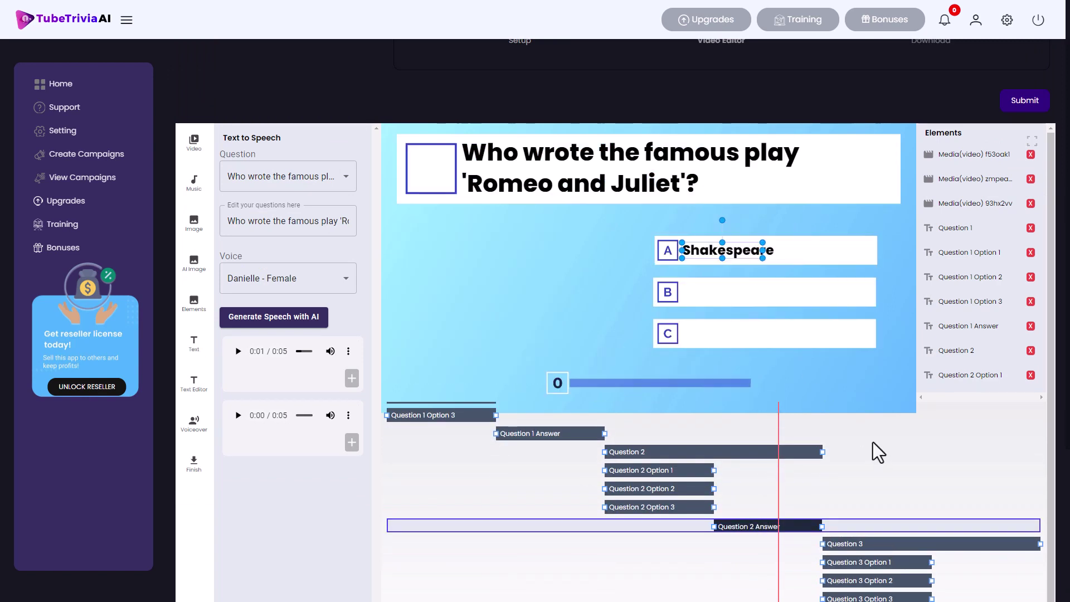
pyautogui.click(838, 421)
# Generate a Danielle - Female voiceover of the chemical symbol for gold question and advance the preview to about 26.88 seconds.
pyautogui.scroll(4, 841, 446)
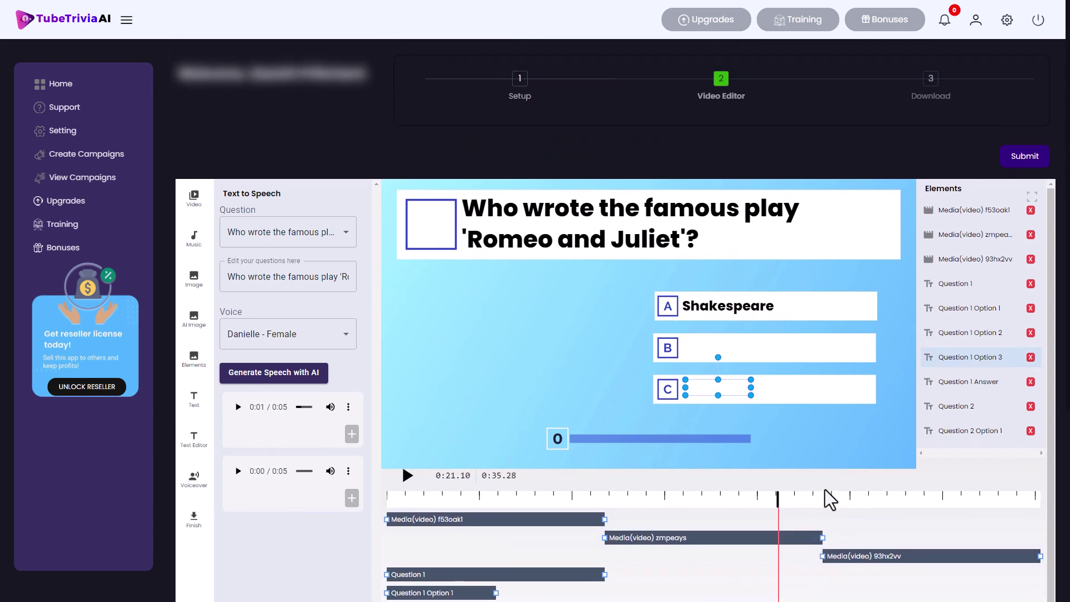
pyautogui.click(829, 496)
pyautogui.scroll(-1, 840, 504)
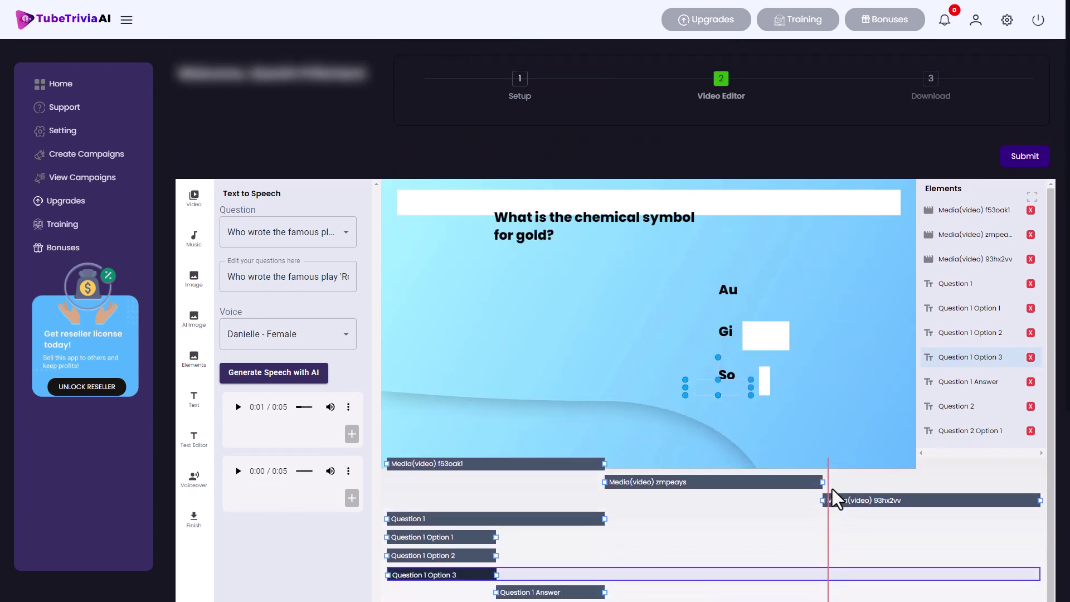
pyautogui.scroll(-4, 767, 476)
pyautogui.click(285, 239)
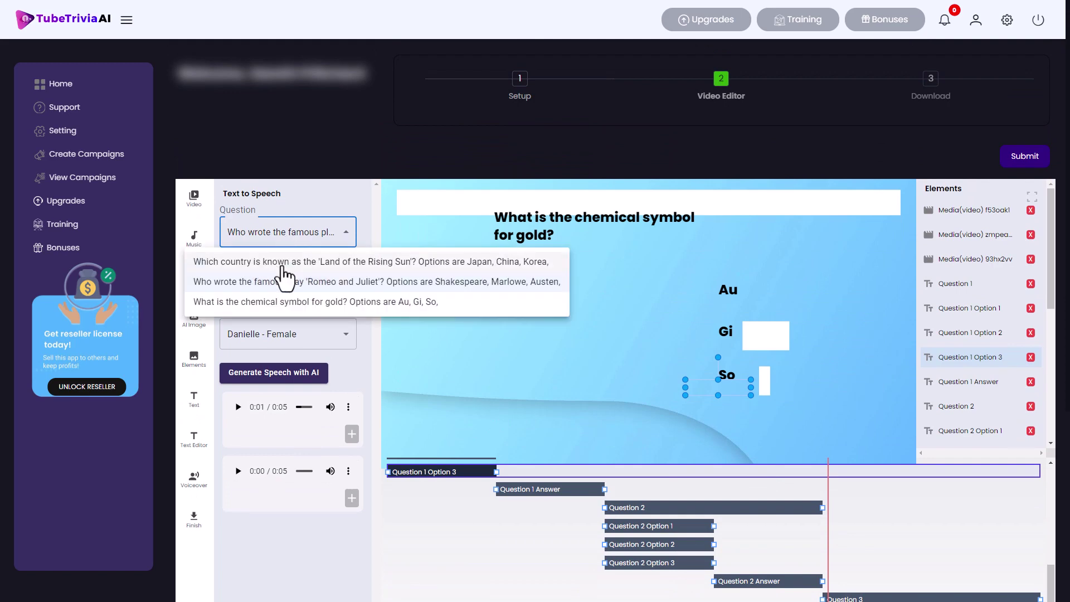
pyautogui.click(284, 307)
pyautogui.click(319, 377)
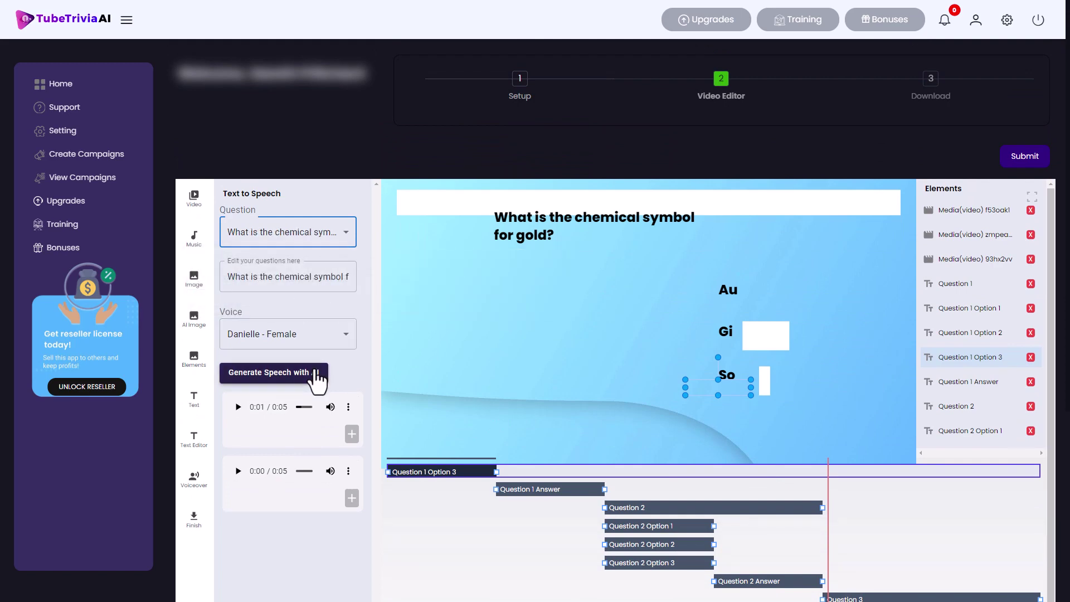
pyautogui.scroll(-5, 819, 498)
pyautogui.scroll(5, 884, 450)
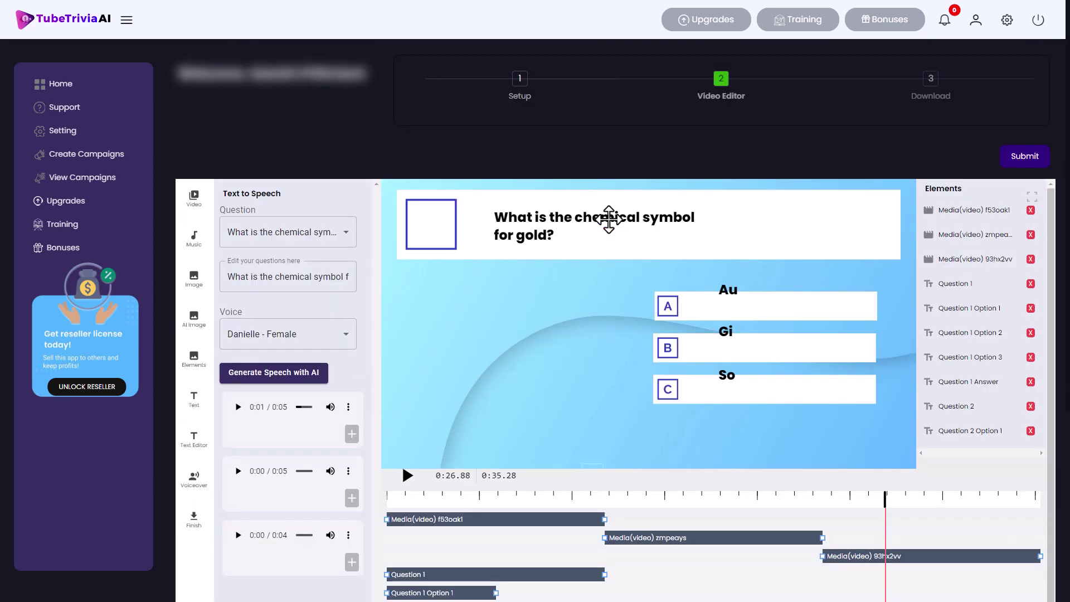
# Enlarge the gold question in its title box, advance the preview to about 31.90 seconds and align its revealed answer, Au, with box A.
pyautogui.click(738, 395)
pyautogui.click(978, 497)
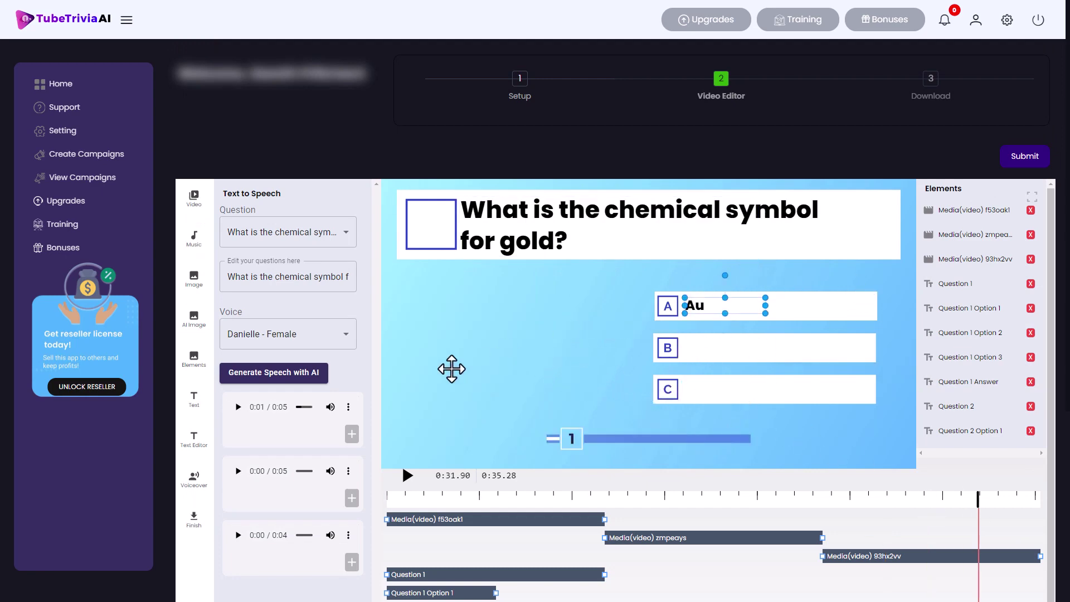
# Export the 35.28-second quiz in MP4 format and begin rendering.
pyautogui.click(195, 521)
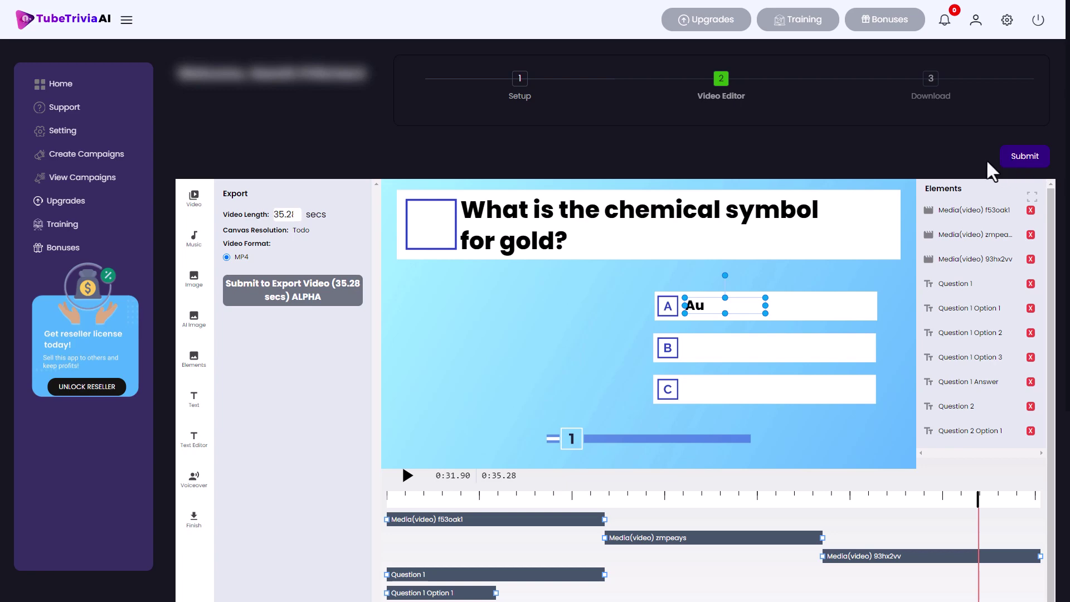
pyautogui.click(333, 304)
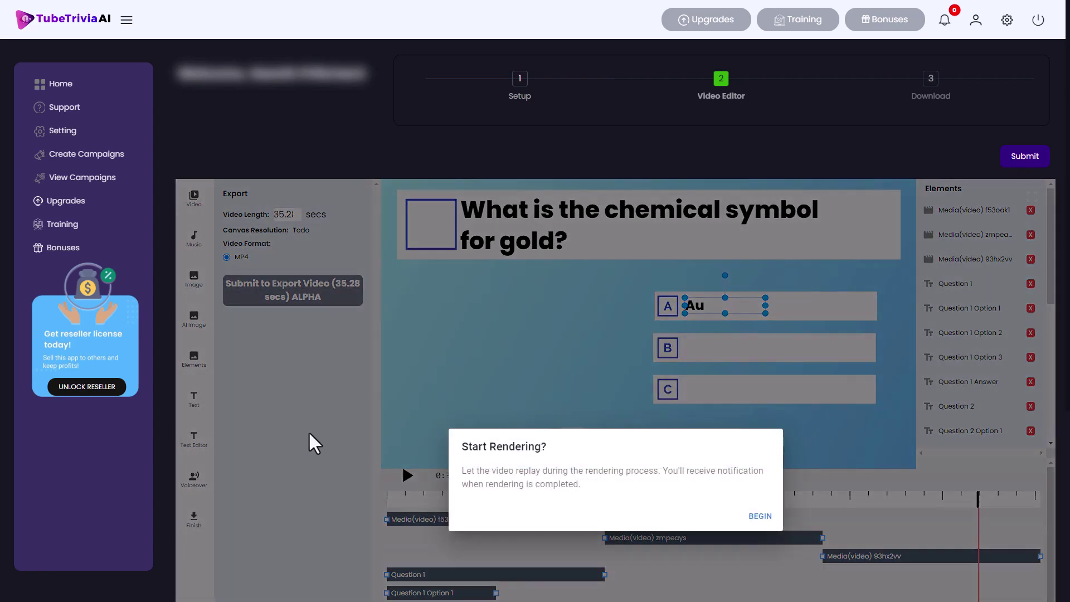
pyautogui.click(757, 516)
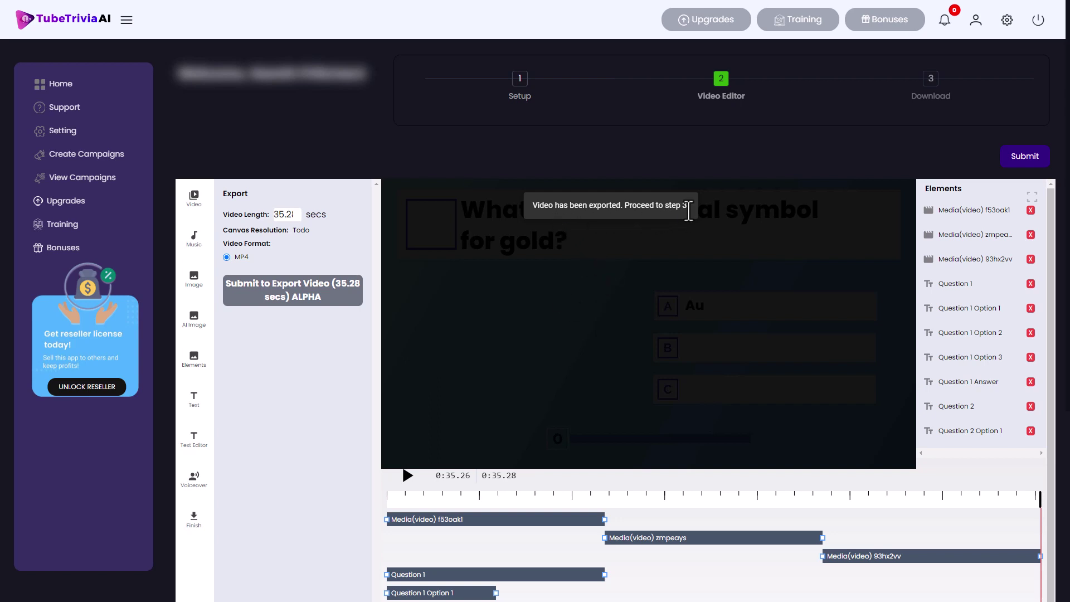
# Try to submit the exported quiz to the download stage and dismiss the warning.
pyautogui.click(1029, 161)
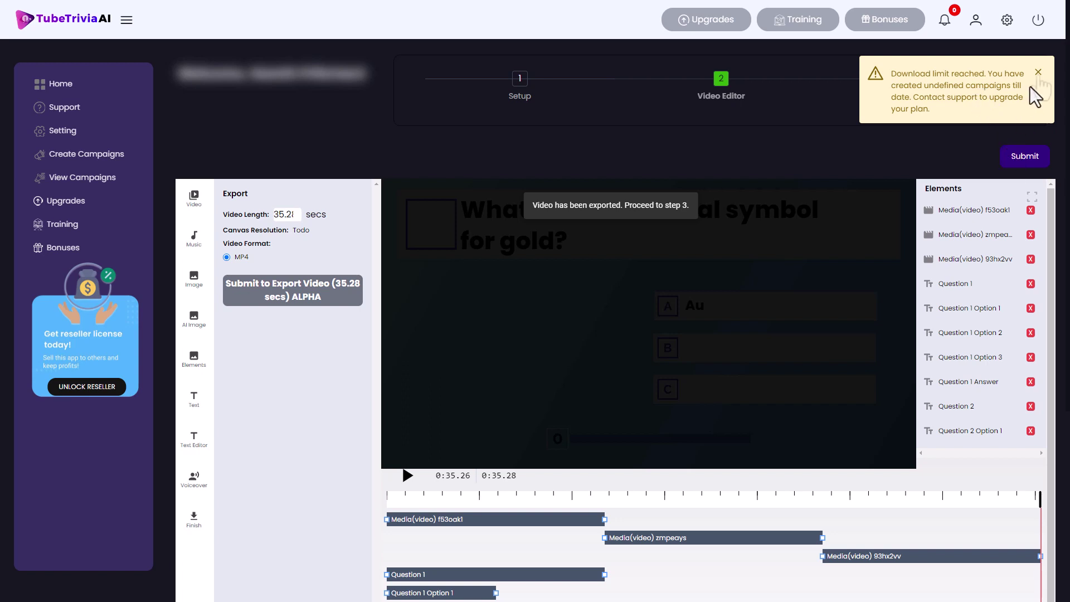
pyautogui.click(1038, 73)
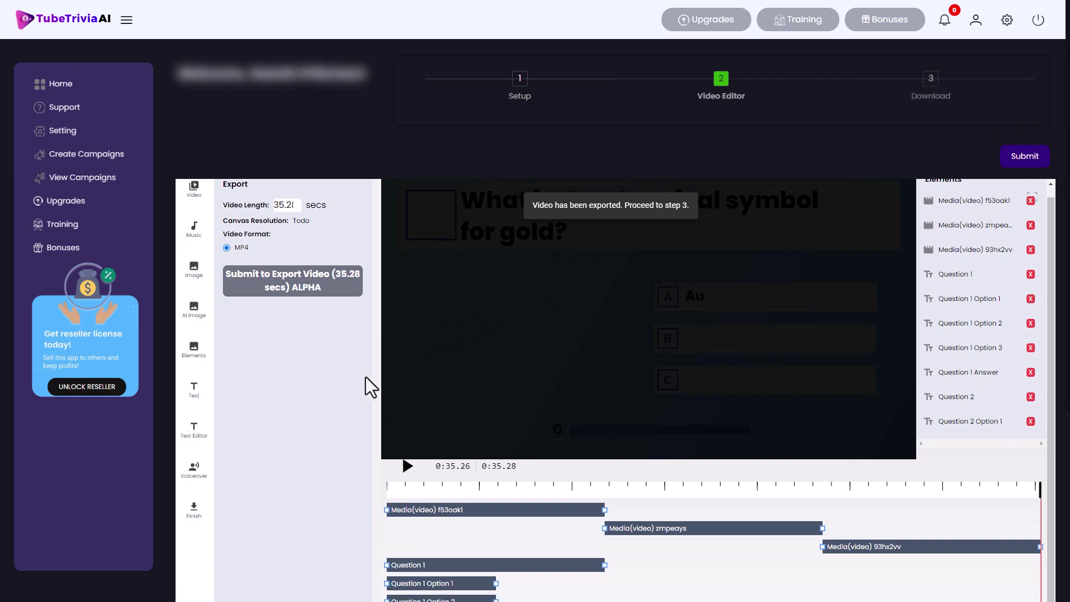
pyautogui.scroll(-4, 359, 389)
pyautogui.scroll(4, 359, 390)
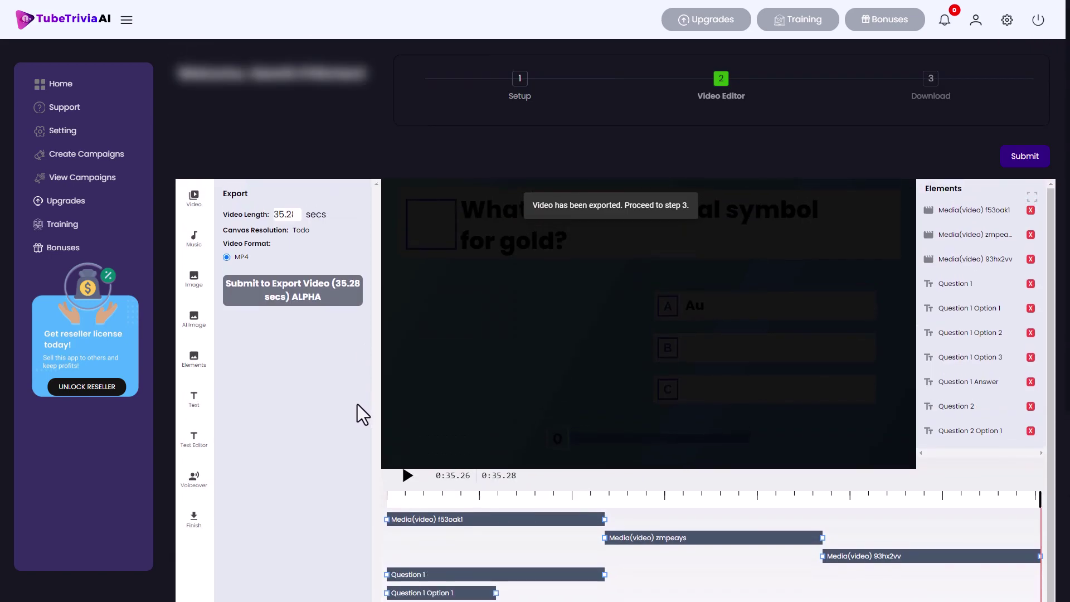
pyautogui.scroll(-5, 357, 404)
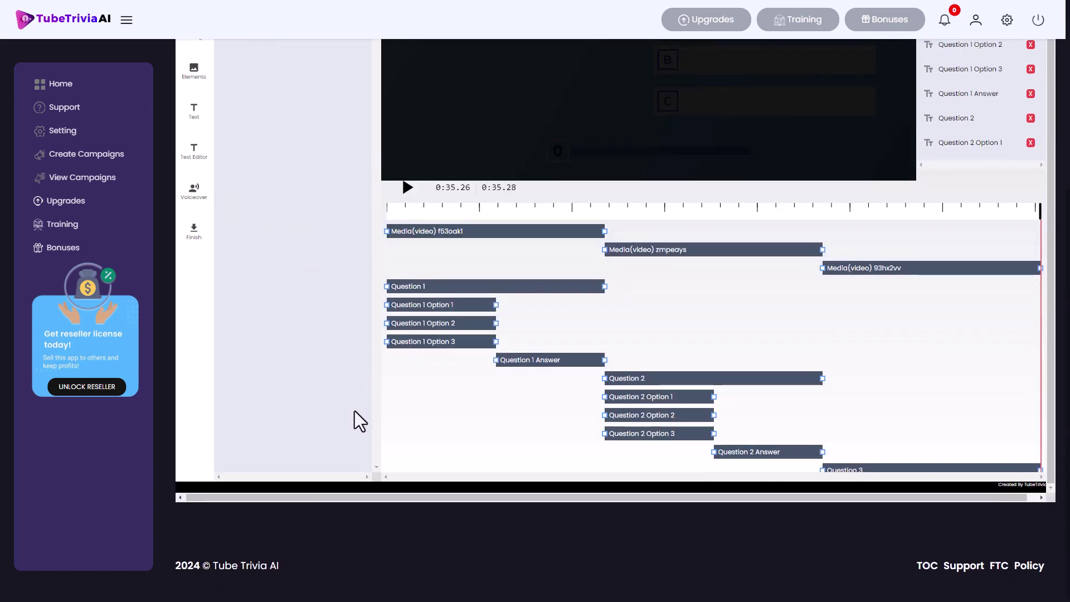
pyautogui.scroll(5, 355, 410)
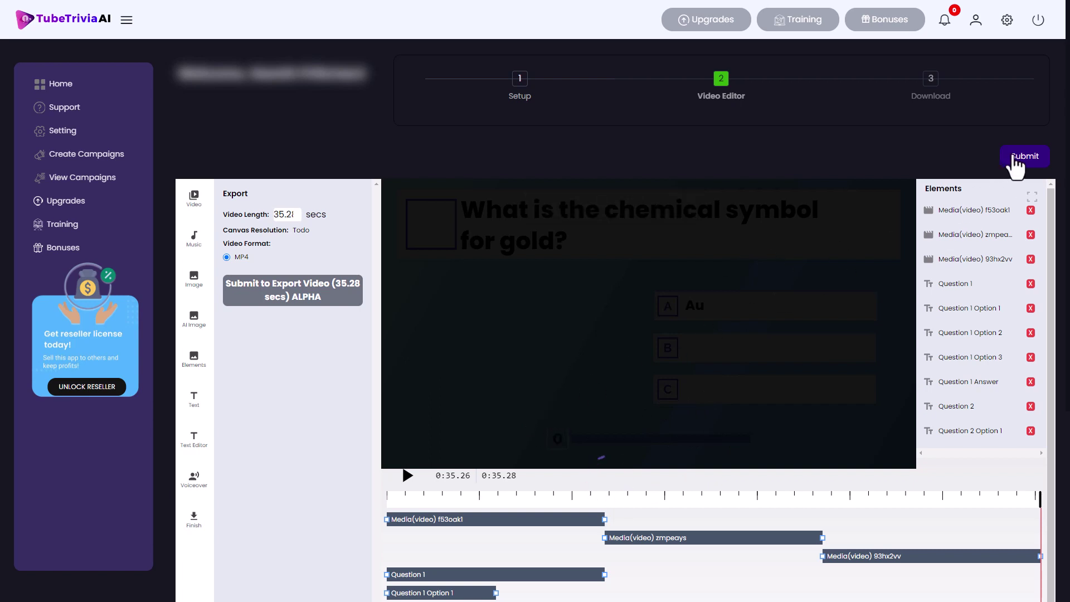
# Submit the rendered quiz again, confirm proceeding to the download stage and download the finished video.
pyautogui.click(1015, 159)
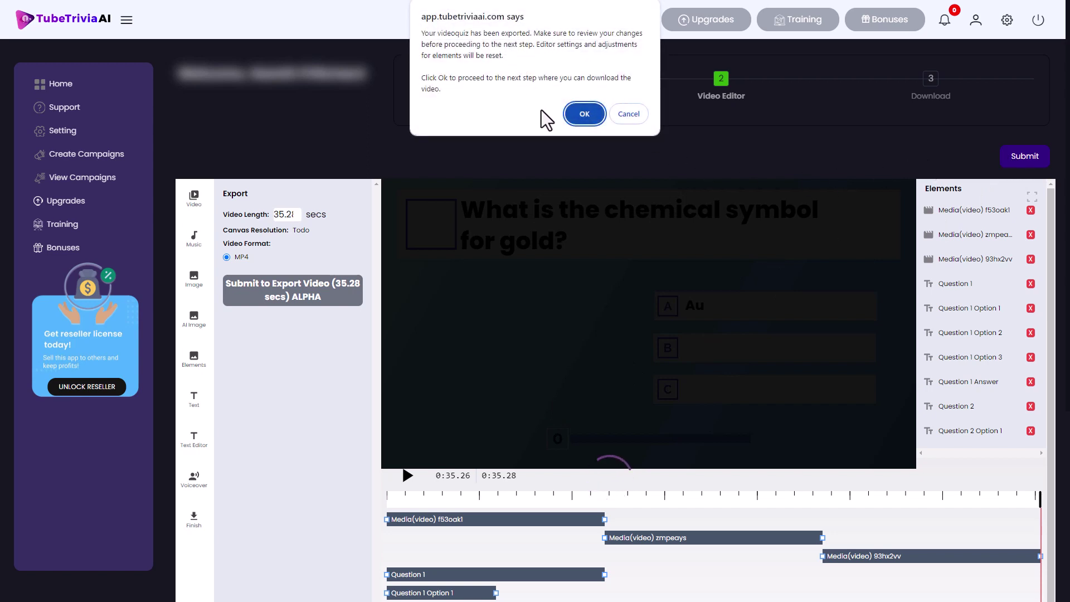
pyautogui.click(583, 113)
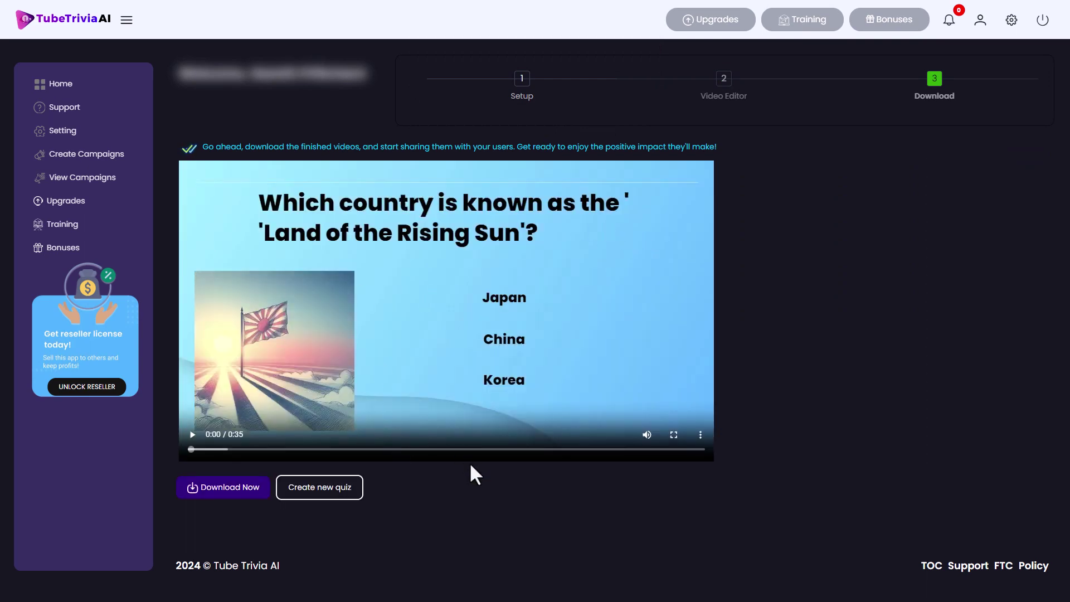
pyautogui.click(229, 488)
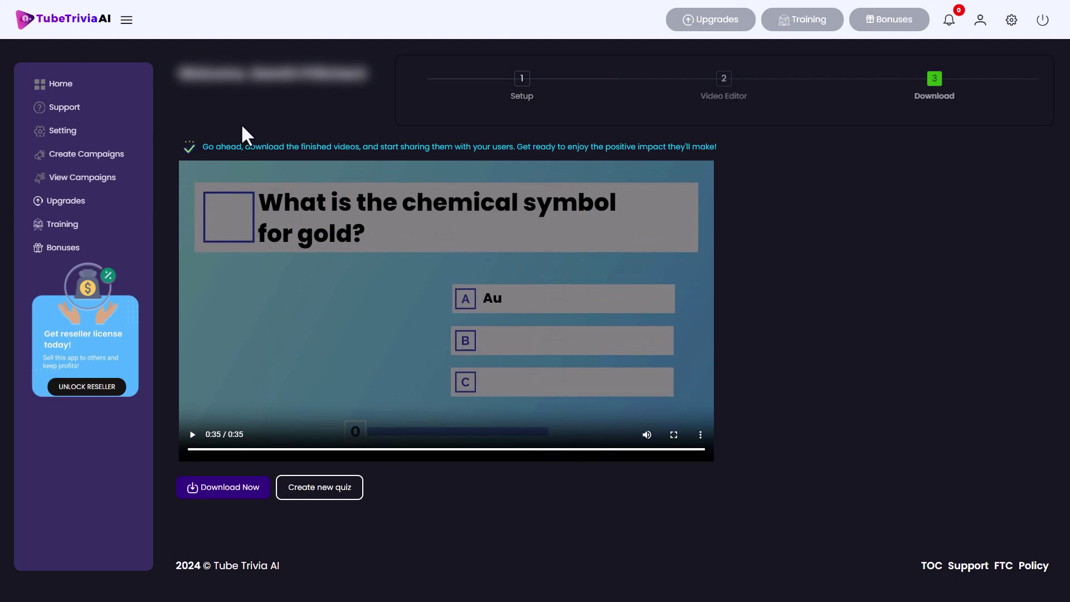
# Start a new campaign with the custom category marvel comics and name it mc2.
pyautogui.click(79, 163)
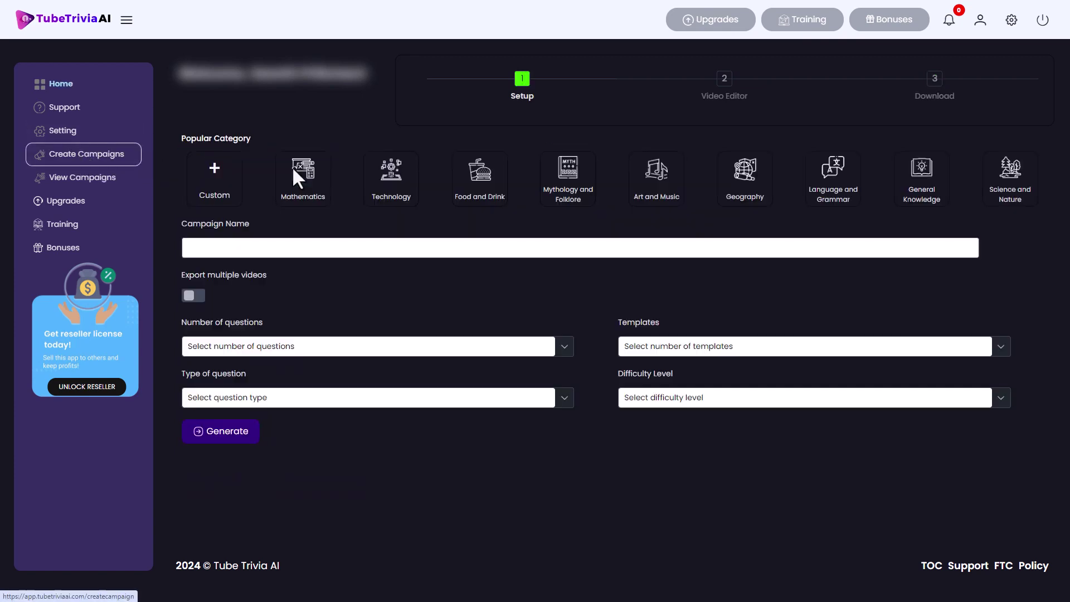
pyautogui.click(217, 173)
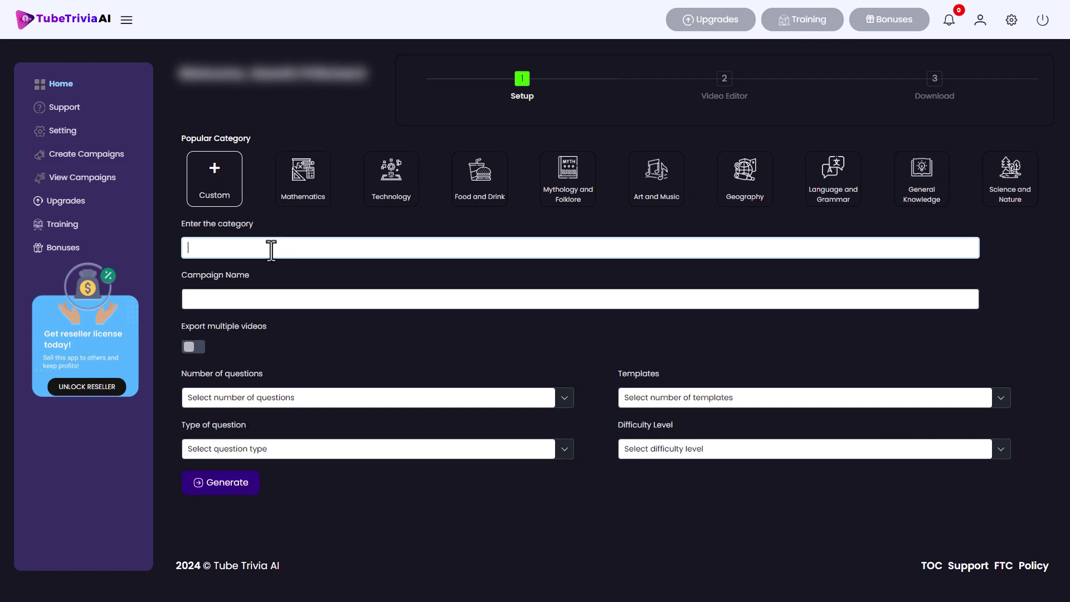
pyautogui.press('BackSpace')
pyautogui.press('End')
pyautogui.write('comics')
pyautogui.press('Tab')
pyautogui.write('mc2')
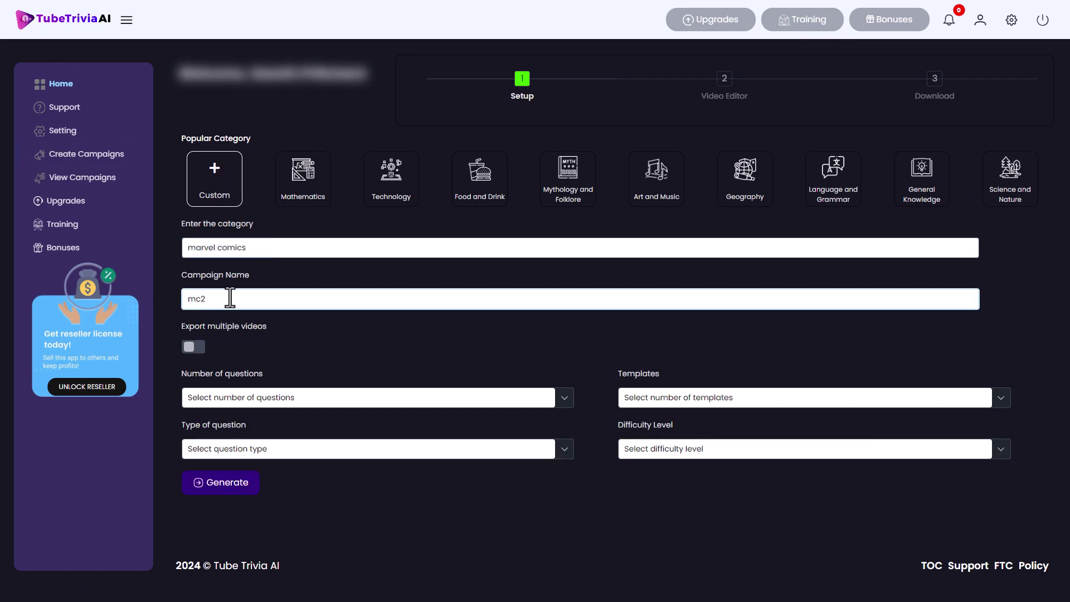
# Enable exporting multiple videos for the mc2 campaign, with 3 questions and 4 templates.
pyautogui.click(194, 347)
pyautogui.click(249, 398)
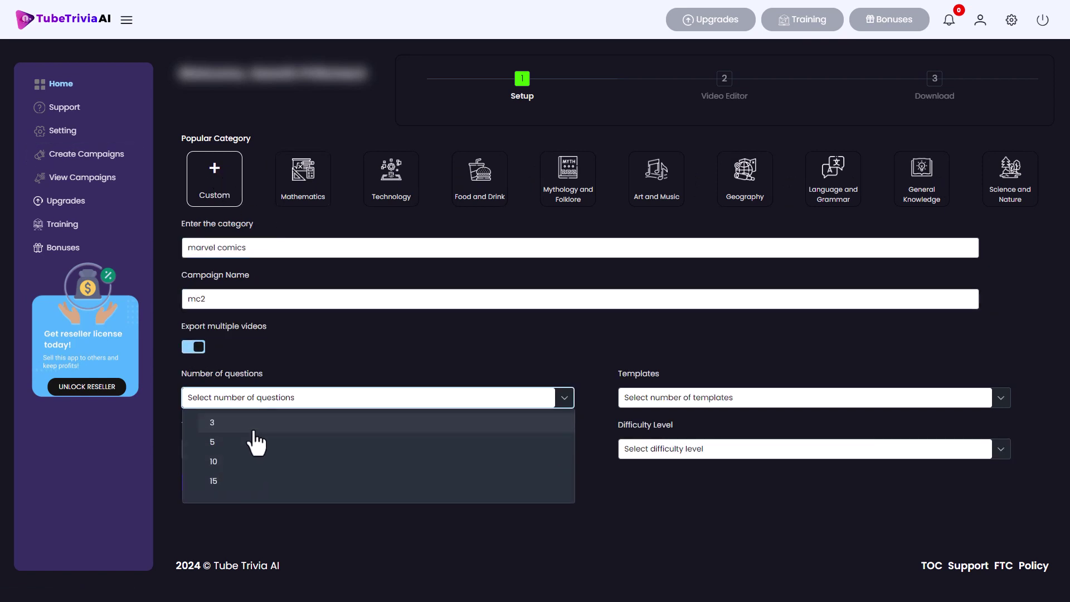
pyautogui.click(251, 441)
pyautogui.click(623, 403)
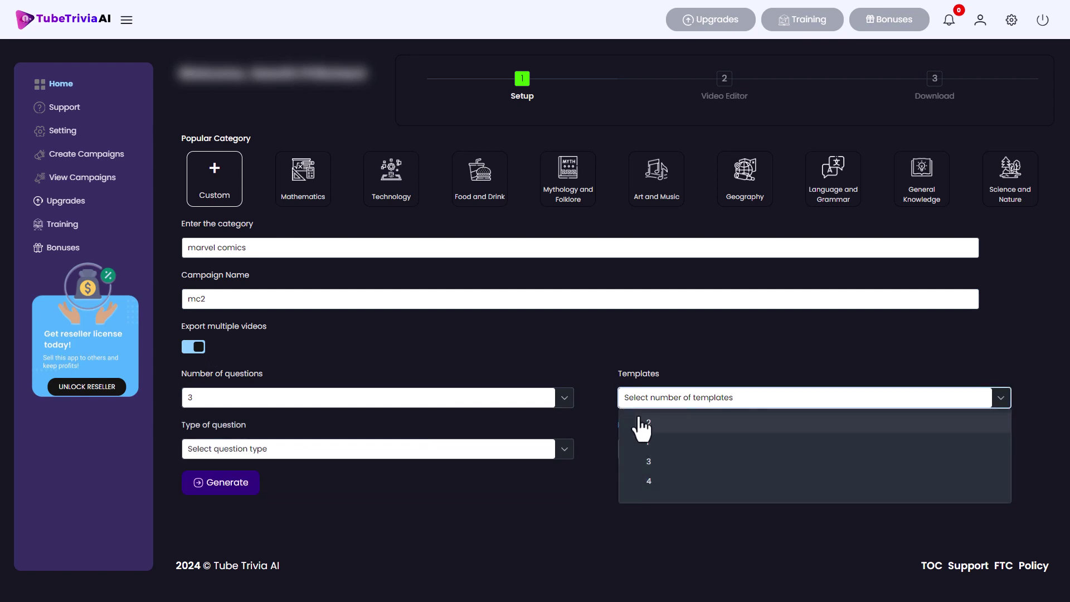
pyautogui.click(650, 490)
# Set the question type to This or That and the difficulty to Medium, and generate the quiz questions.
pyautogui.click(493, 455)
pyautogui.click(435, 473)
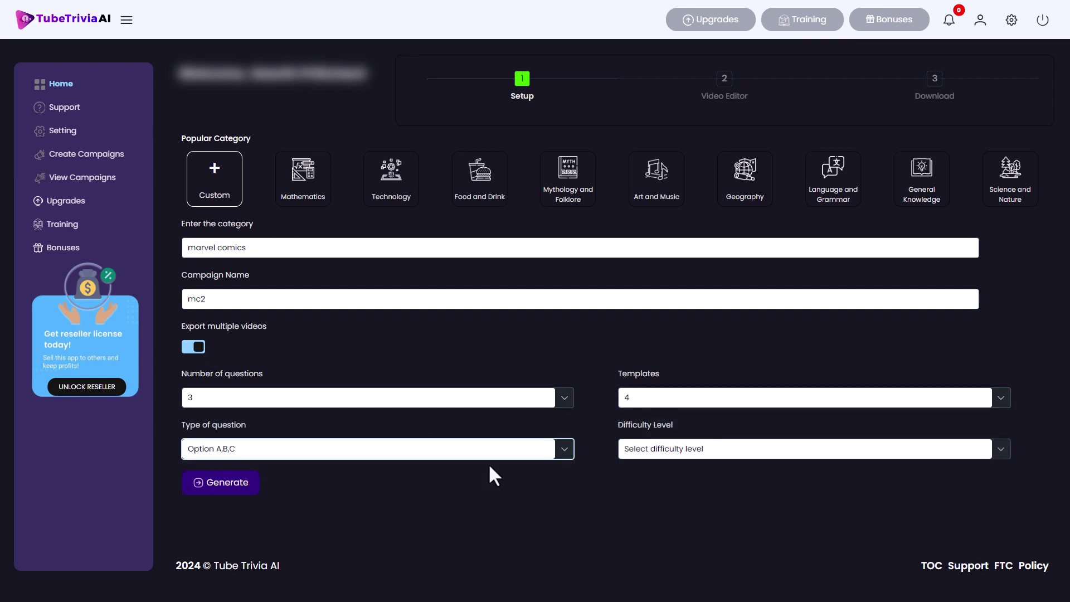
pyautogui.click(647, 453)
pyautogui.click(490, 455)
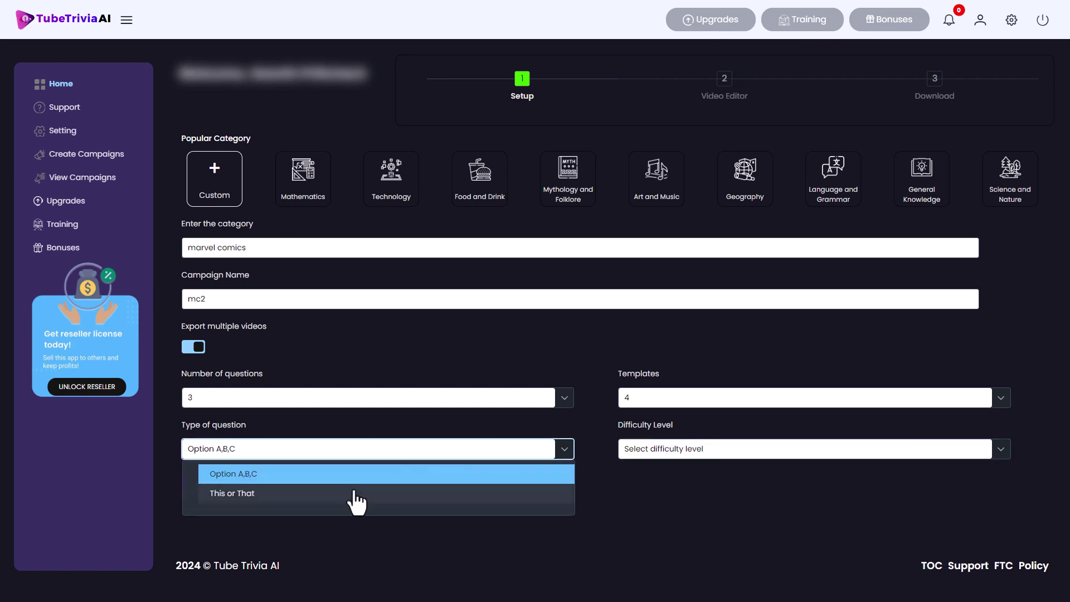
pyautogui.click(368, 496)
pyautogui.click(647, 454)
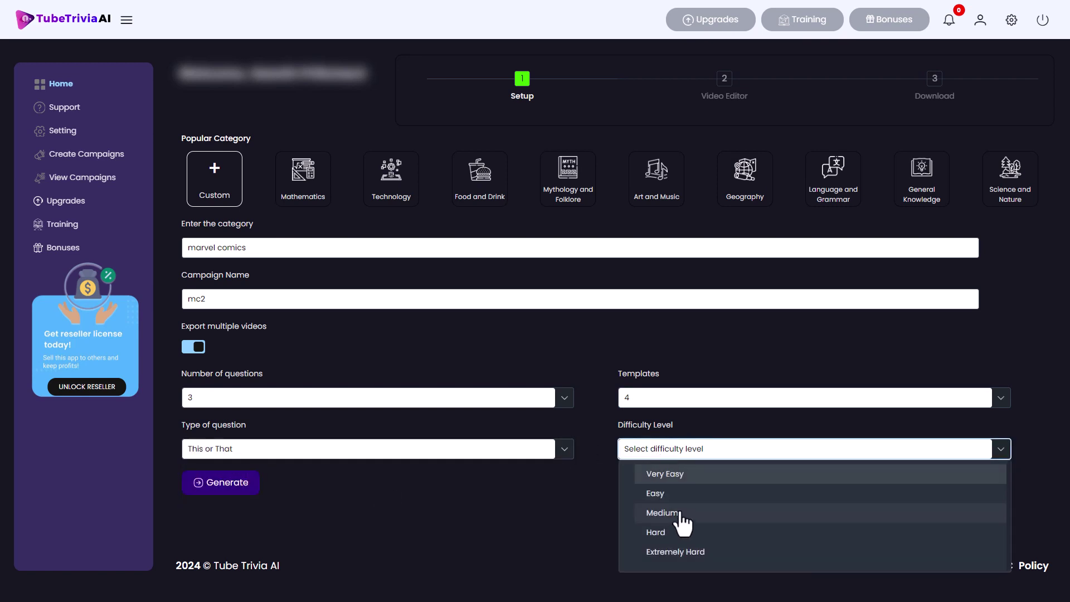
pyautogui.click(680, 509)
pyautogui.click(245, 485)
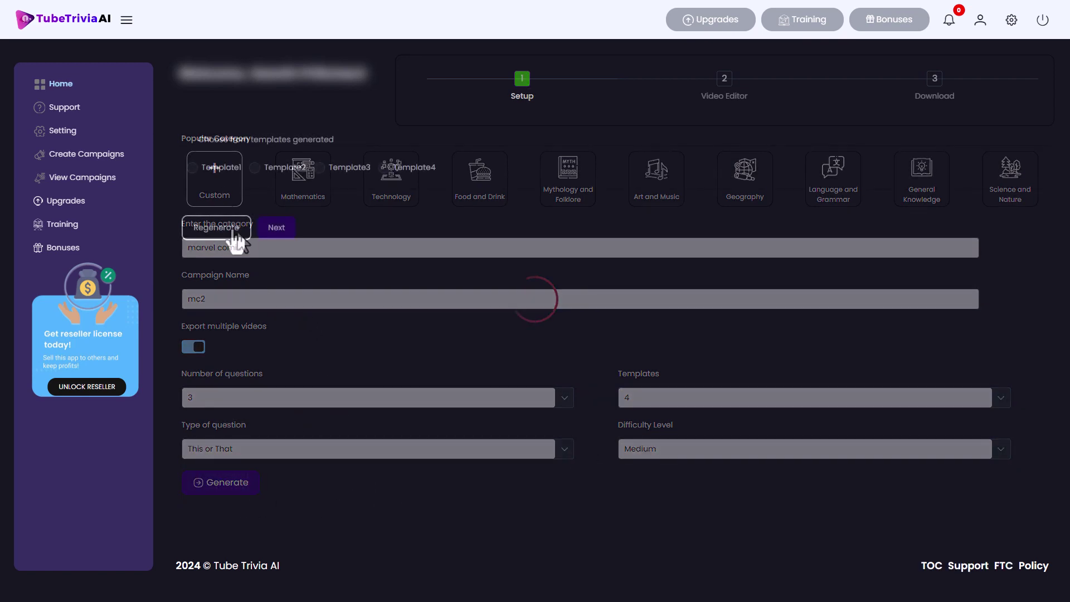
# Use the Template1 question set with the second mobile-version background and continue to the campaign's list of question videos.
pyautogui.click(192, 167)
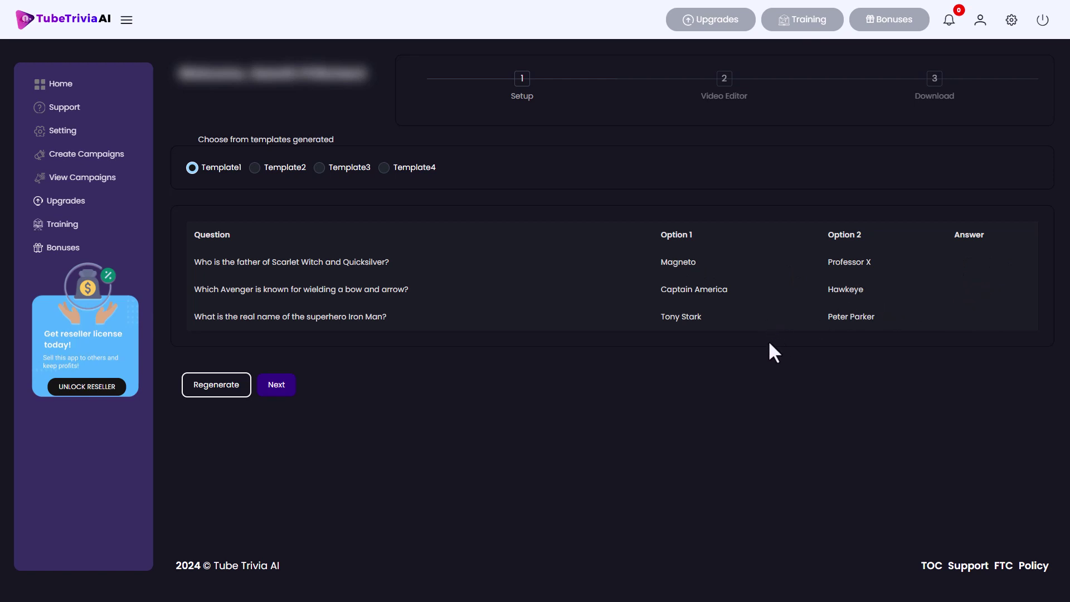
pyautogui.click(273, 385)
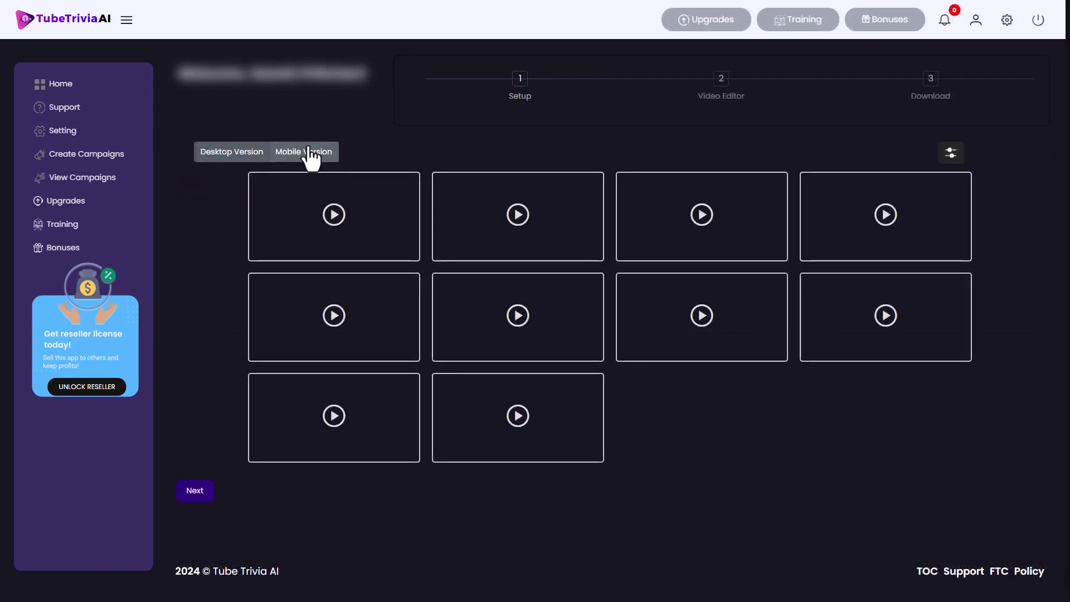
pyautogui.click(301, 156)
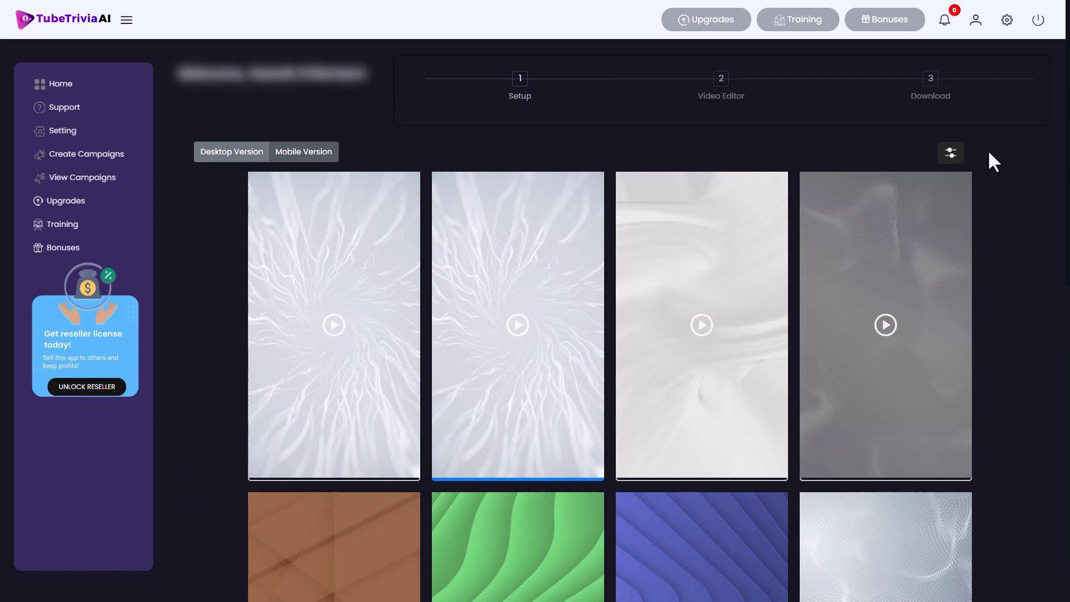
pyautogui.scroll(-10, 613, 334)
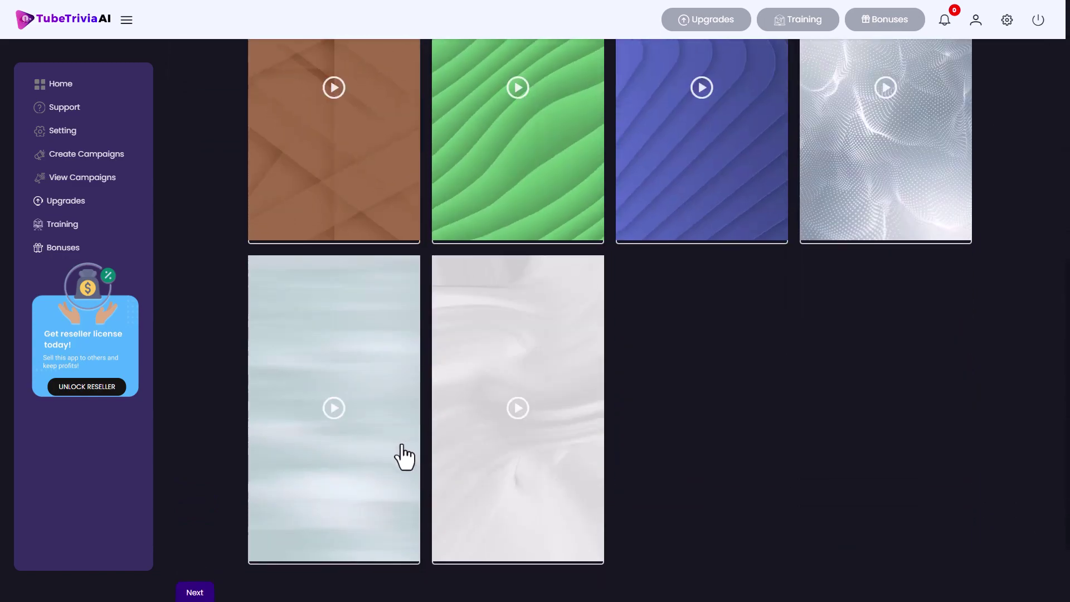
pyautogui.click(188, 487)
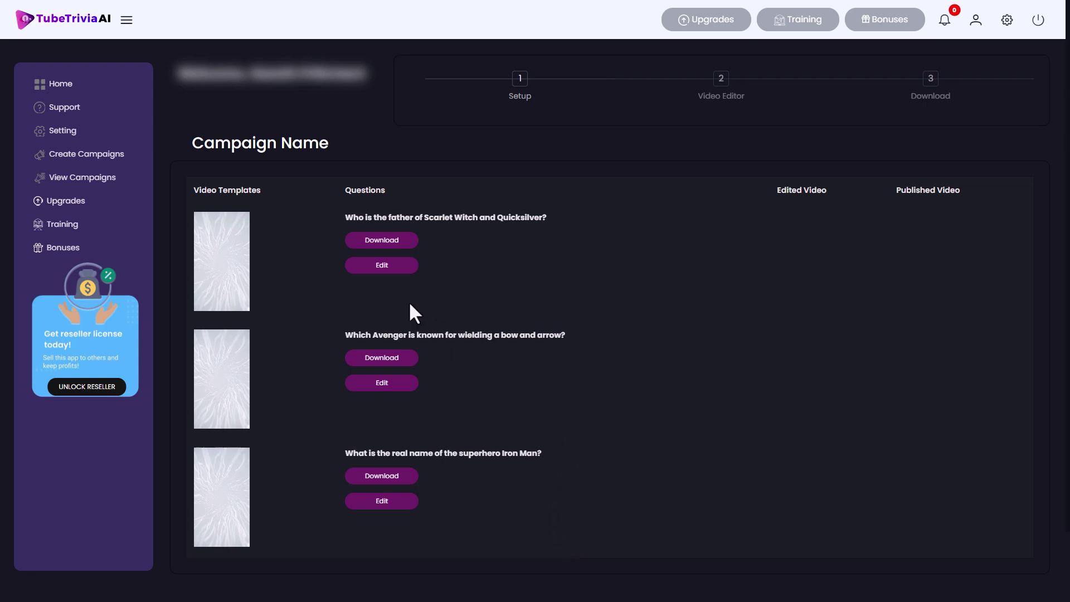
# Open the Scarlet Witch and Quicksilver question video for editing and place Magneto in the upper answer box and Professor X in the lower one.
pyautogui.click(383, 266)
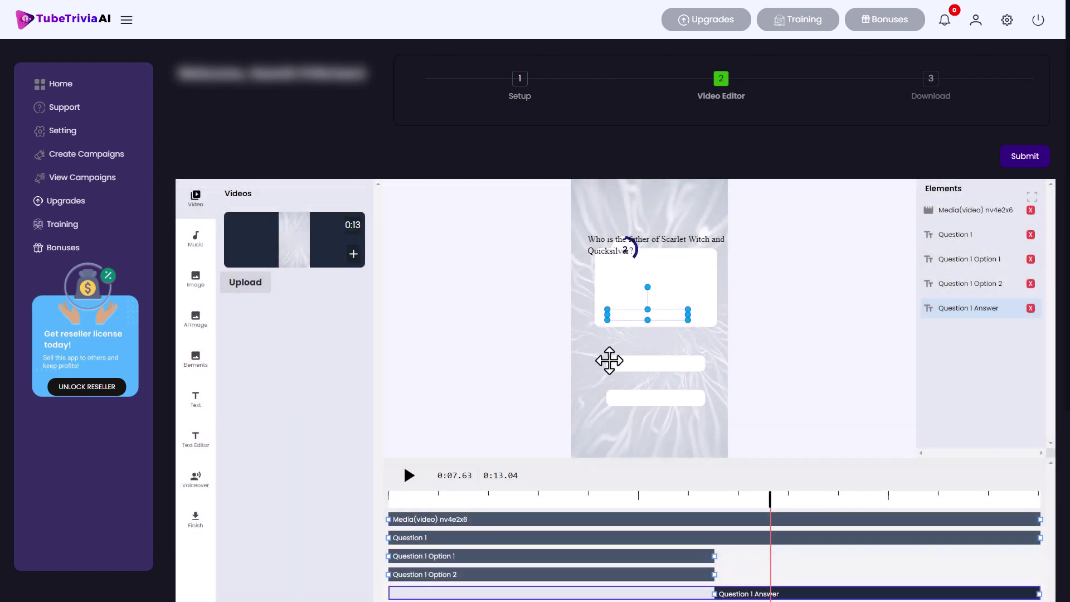
pyautogui.click(549, 497)
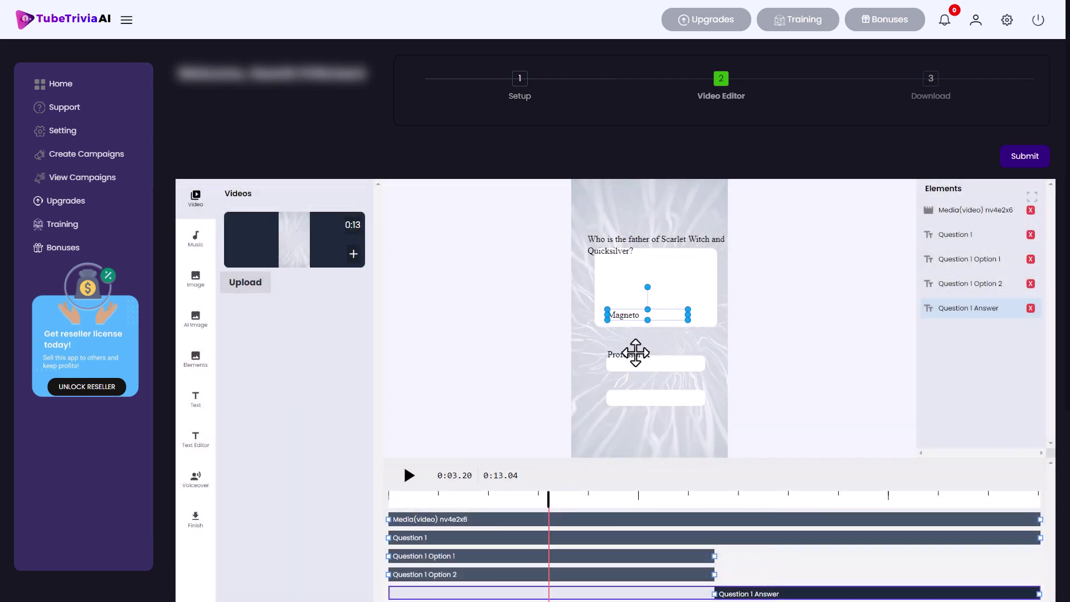
pyautogui.moveTo(635, 353); pyautogui.dragTo(640, 396)
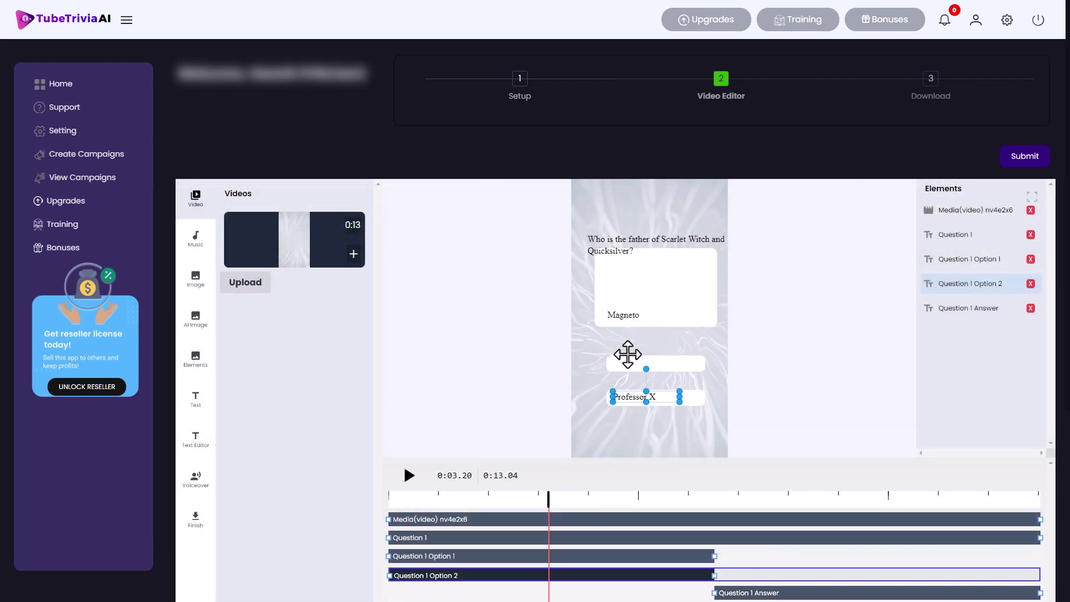
pyautogui.moveTo(623, 313); pyautogui.dragTo(627, 361)
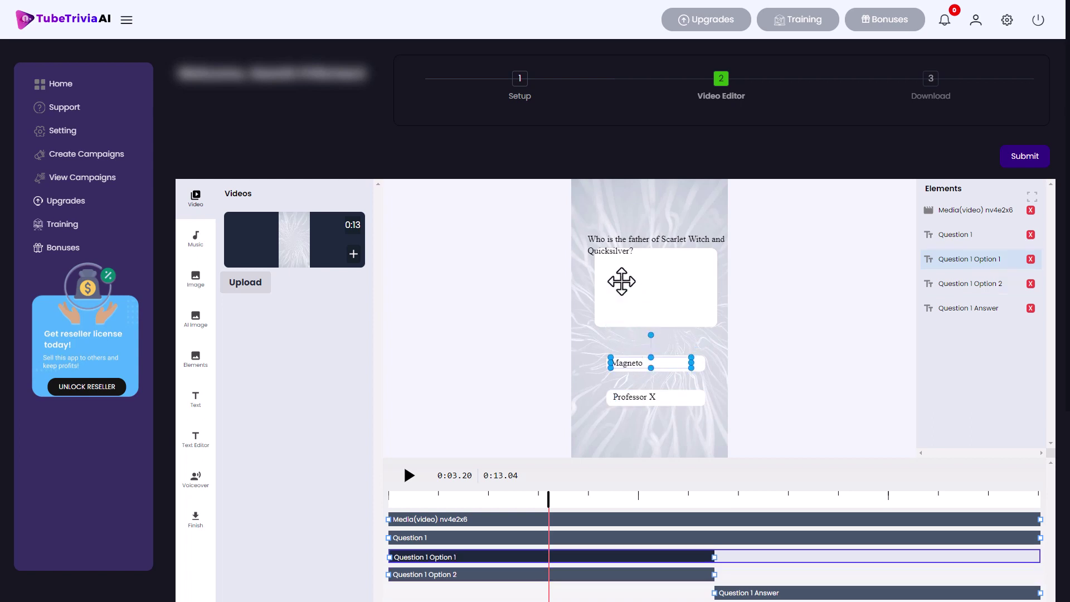
# Enlarge and fit the Scarlet Witch question text inside the white question box and play the preview to about 4.06 seconds.
pyautogui.moveTo(617, 246); pyautogui.dragTo(667, 310)
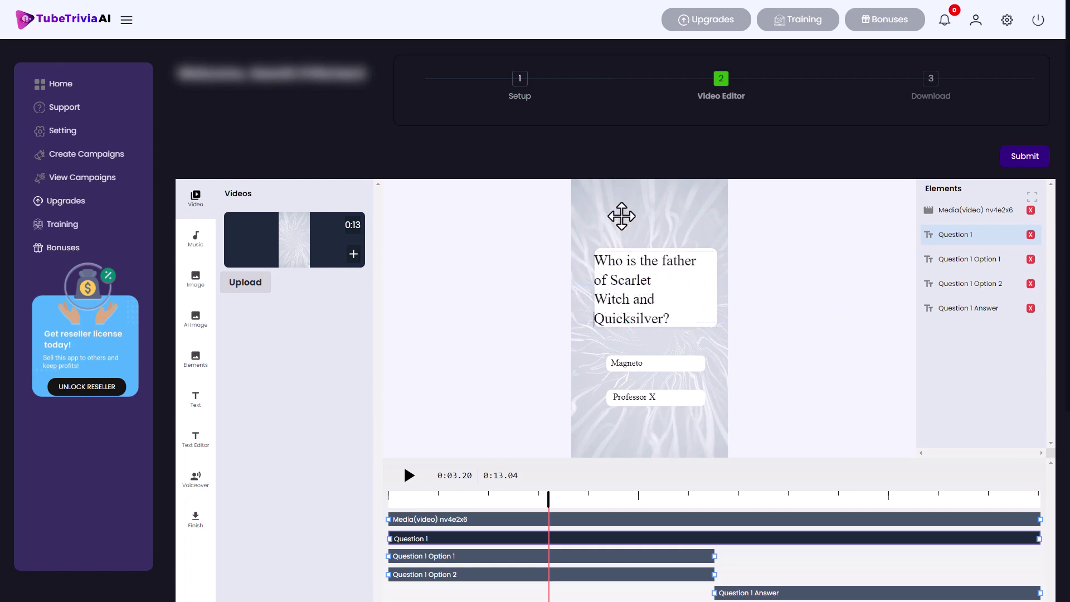
pyautogui.moveTo(614, 251); pyautogui.dragTo(628, 258)
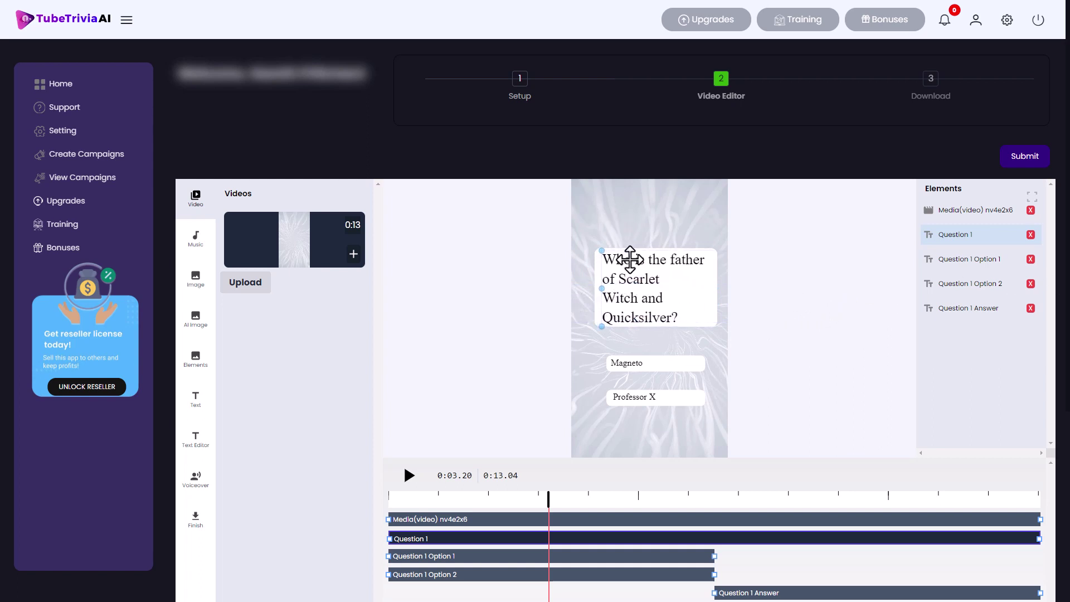
pyautogui.click(410, 475)
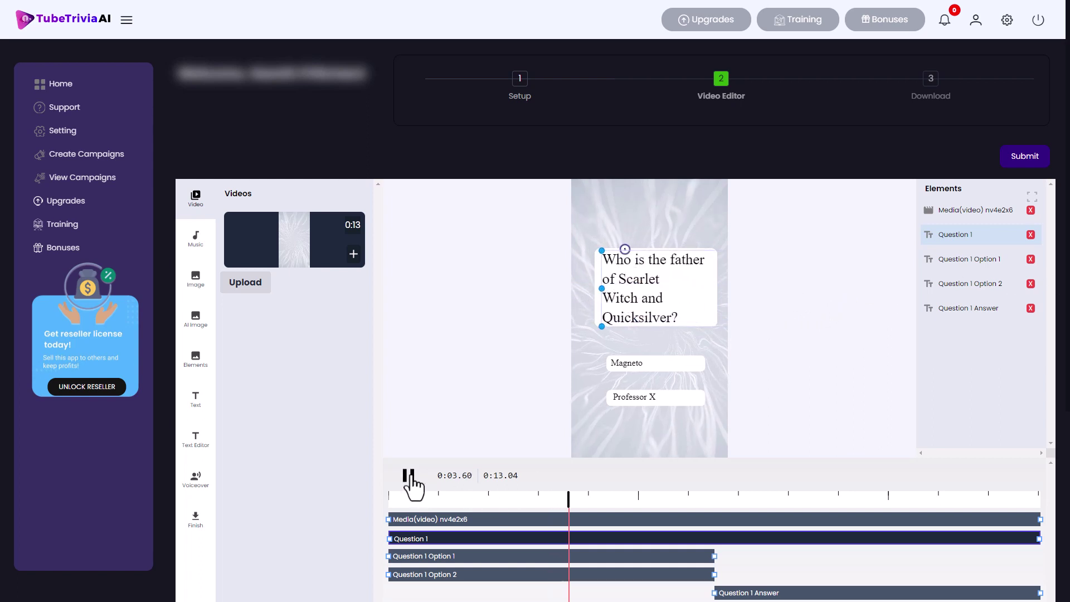
pyautogui.click(410, 476)
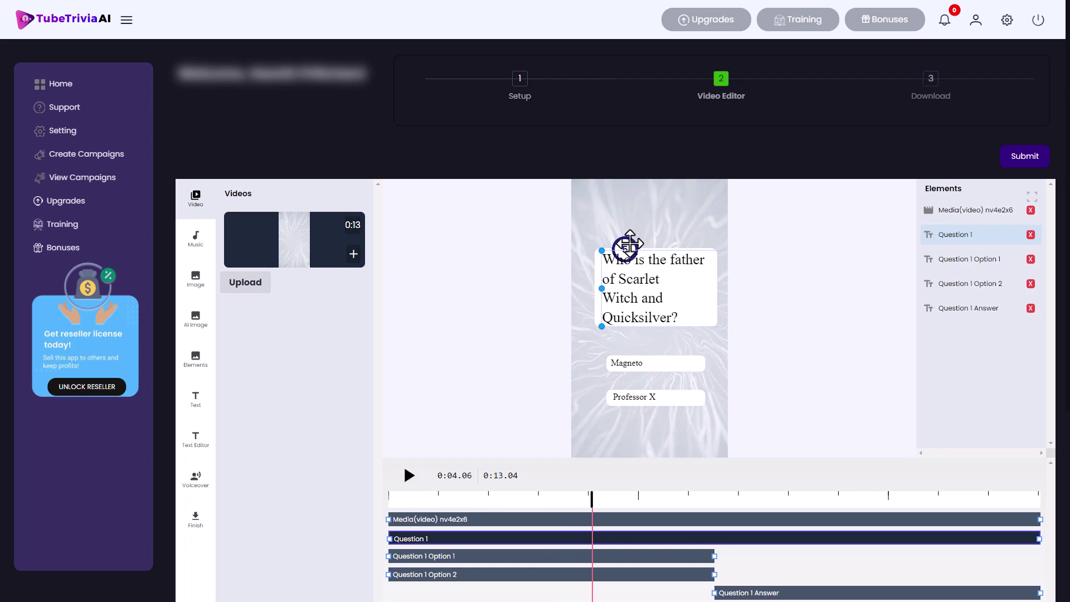
pyautogui.scroll(-2, 628, 243)
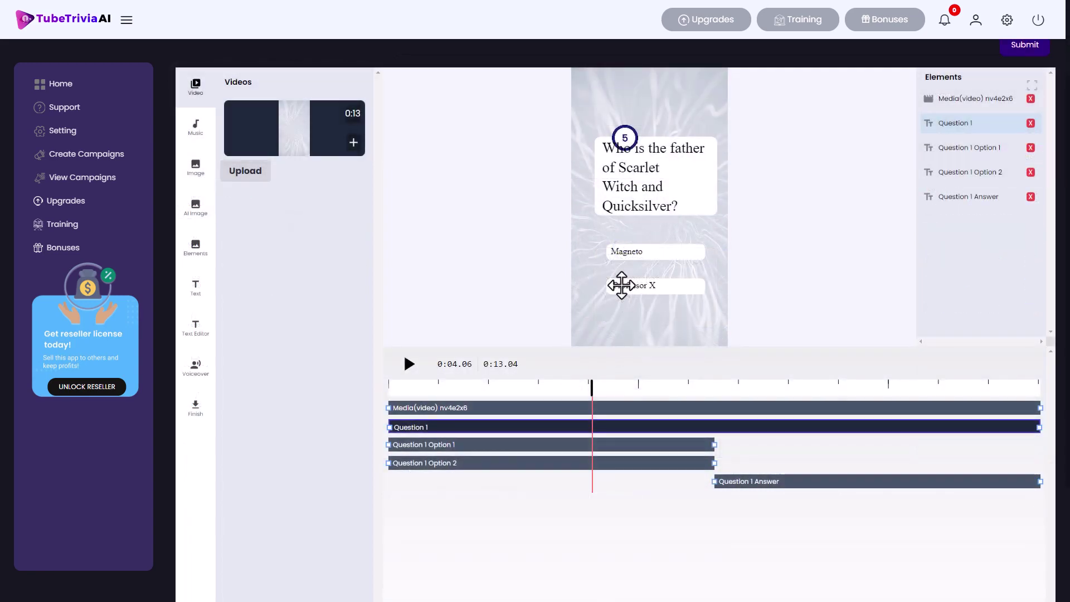
# Nudge the Scarlet Witch question text left within its box, place the Magneto answer in the upper answer box, and preview about 8.83 seconds.
pyautogui.scroll(2, 617, 243)
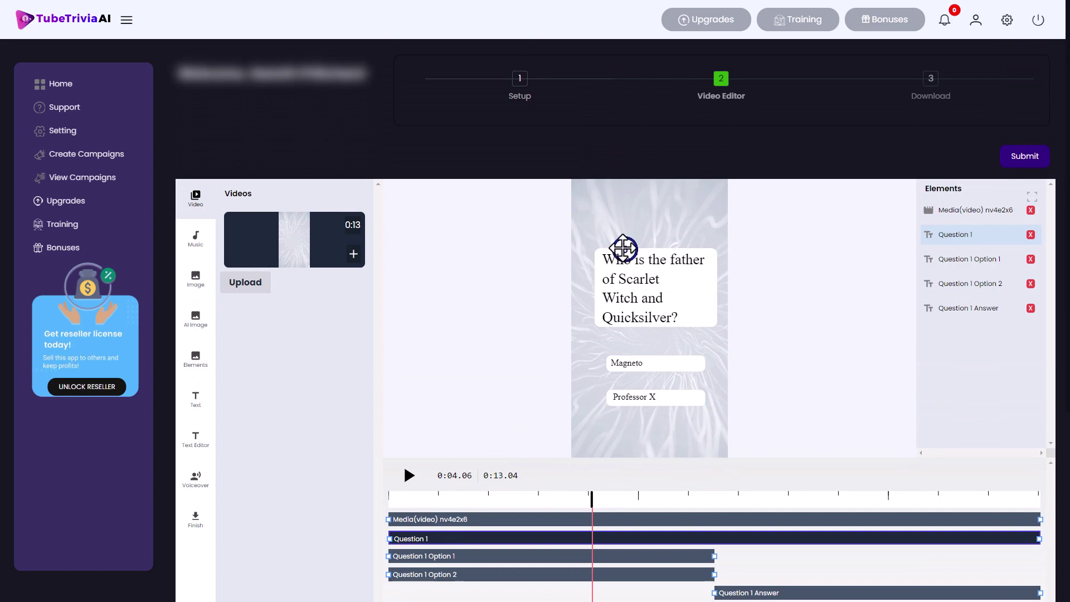
pyautogui.moveTo(650, 277)
pyautogui.mouseDown()
pyautogui.moveTo(628, 310)
pyautogui.moveTo(621, 285)
pyautogui.moveTo(637, 275)
pyautogui.mouseUp()
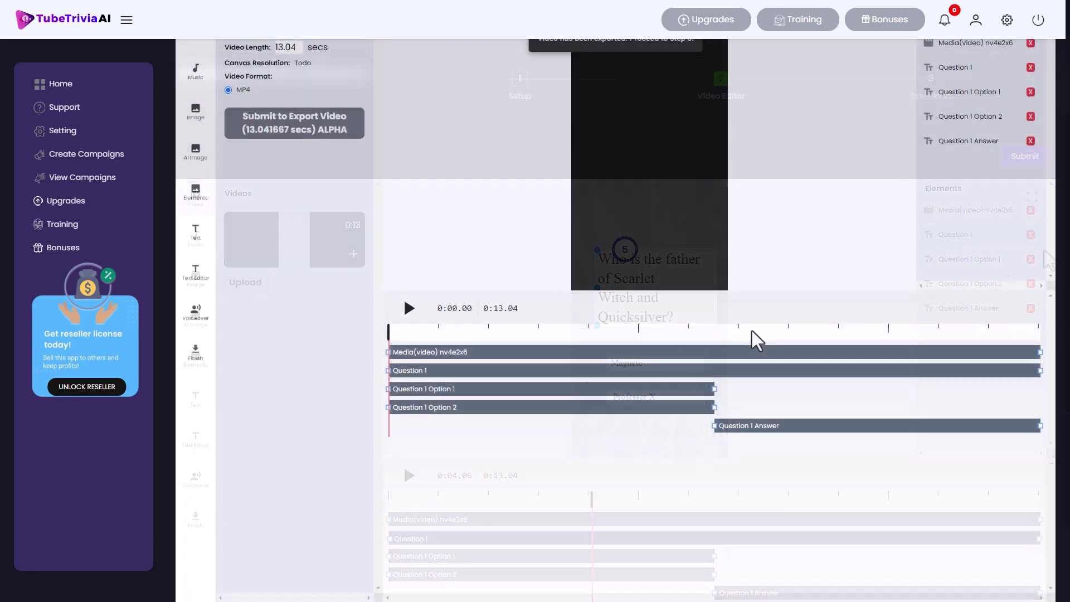
pyautogui.click(751, 329)
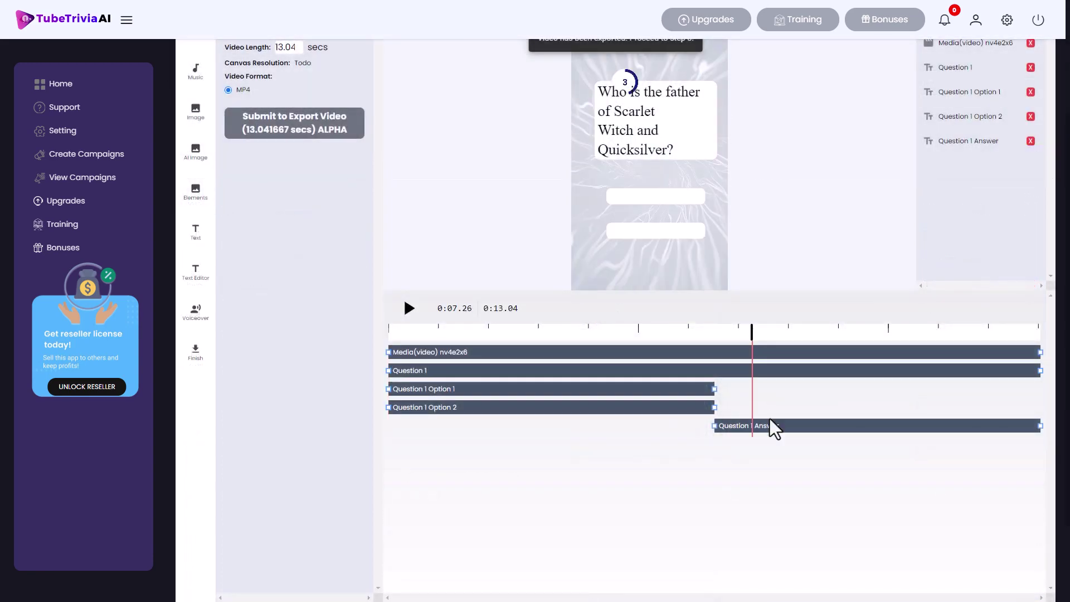
pyautogui.scroll(3, 772, 446)
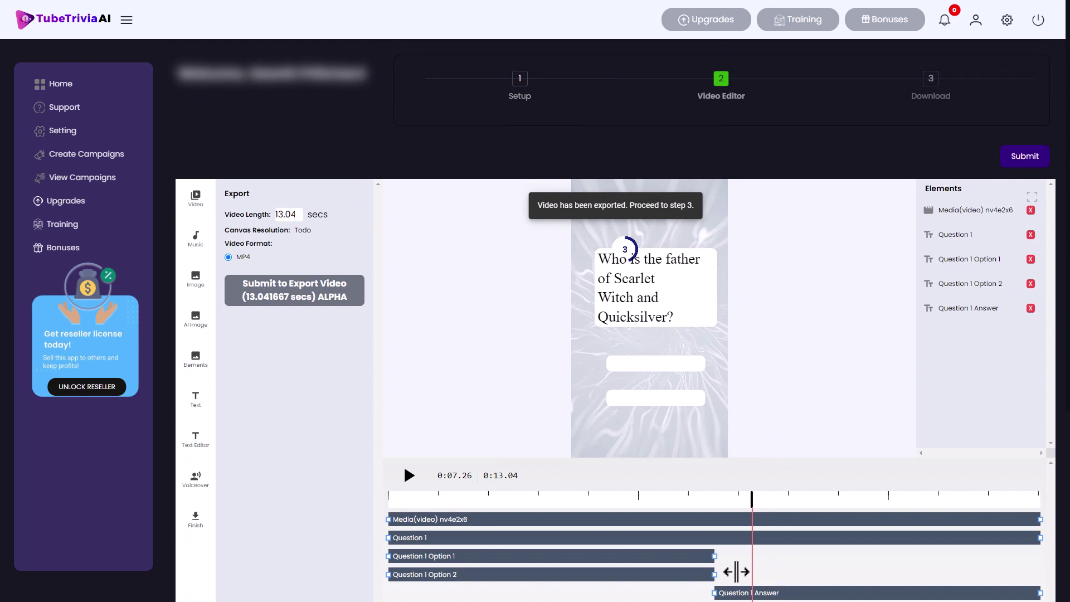
pyautogui.click(736, 592)
pyautogui.click(582, 497)
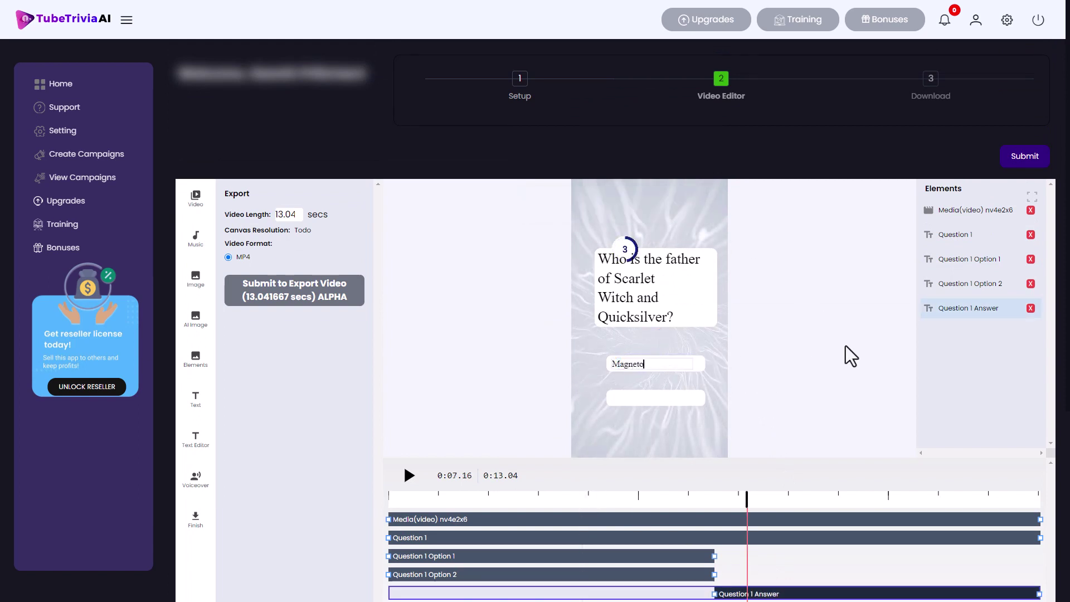
pyautogui.click(831, 499)
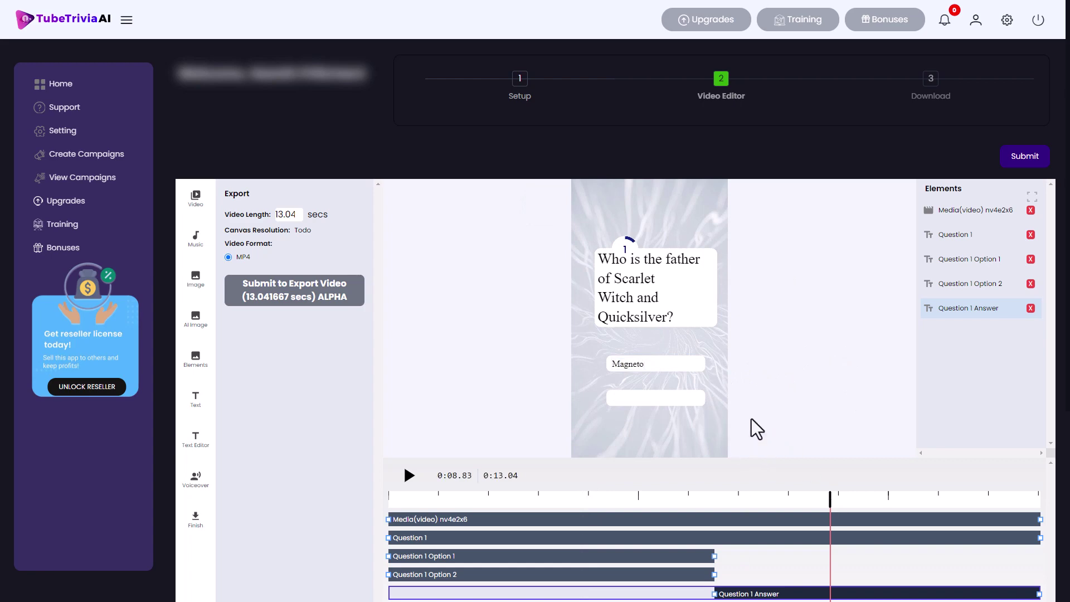
# Export the edited Scarlet Witch question video as MP4 and submit it to continue to the campaign's download list.
pyautogui.click(277, 297)
pyautogui.click(752, 520)
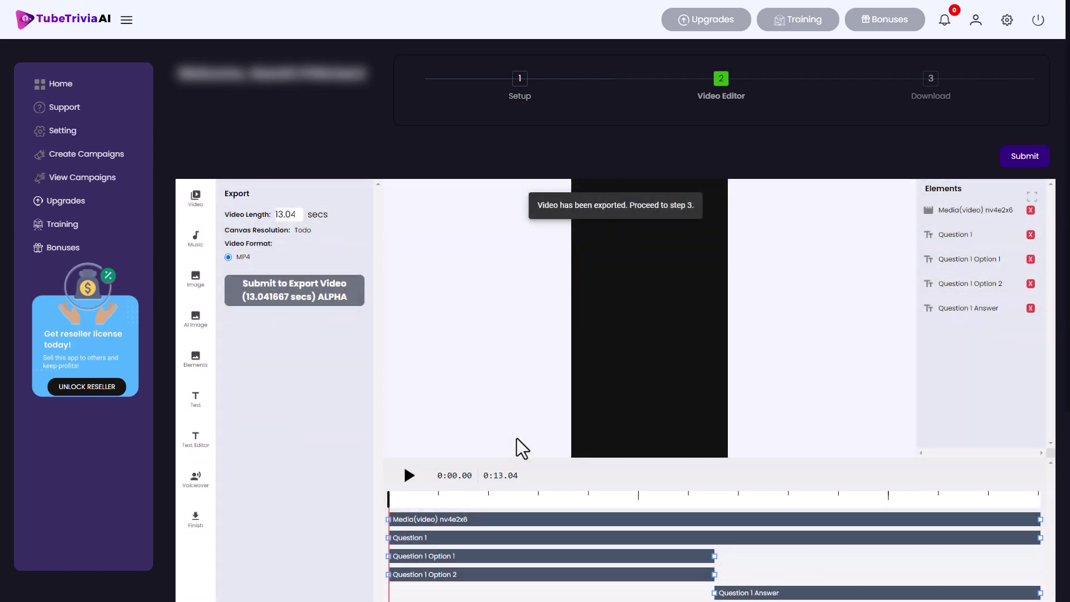
pyautogui.click(1025, 156)
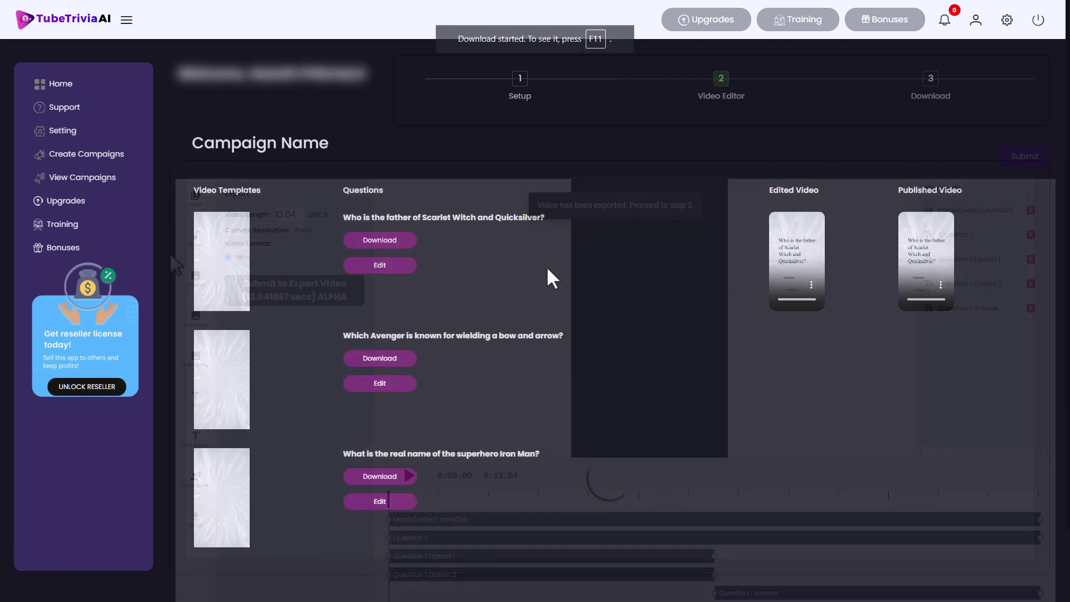